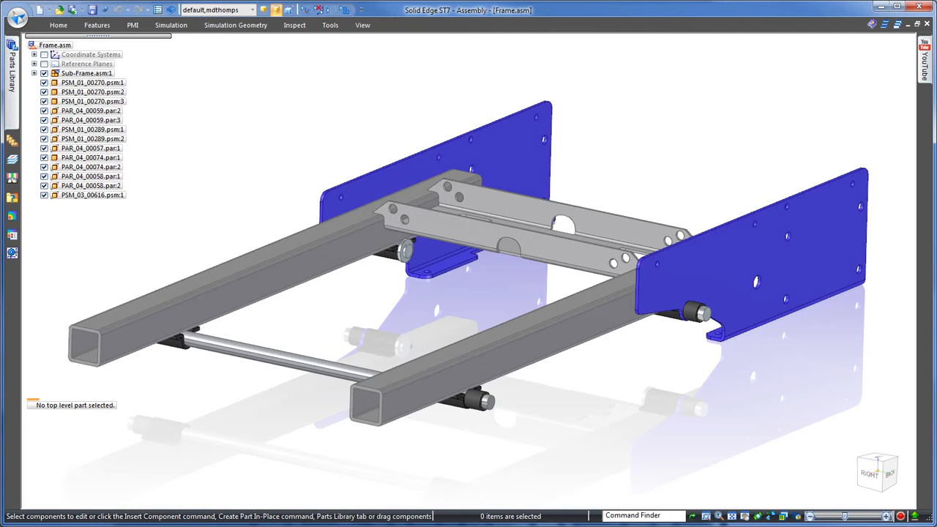
Step: Open the SolidWorks part Adapter.SLDPRT using the ISO Part.par template
left_click(18, 18)
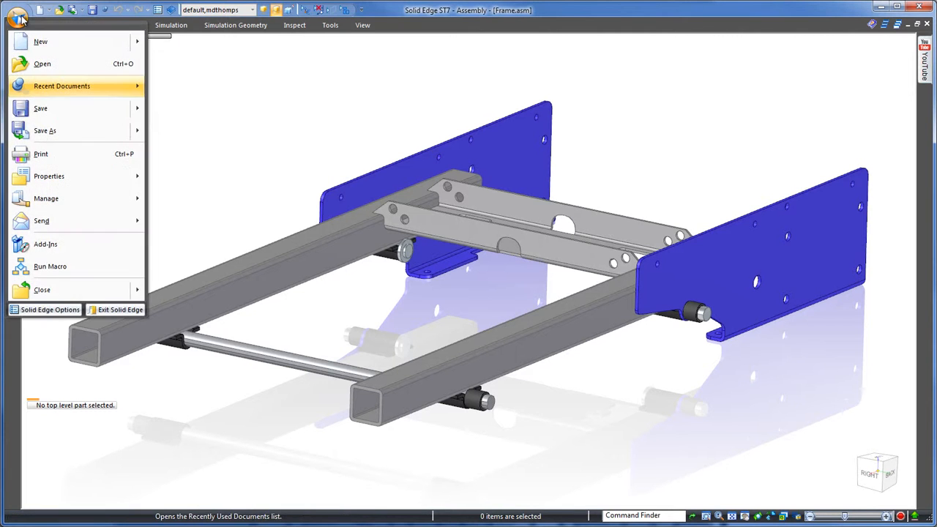
left_click(60, 73)
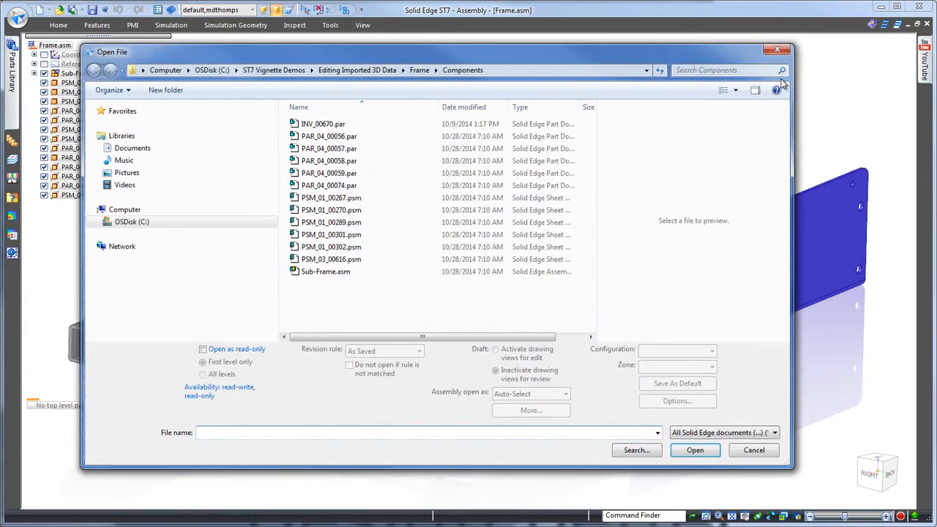
left_click(774, 433)
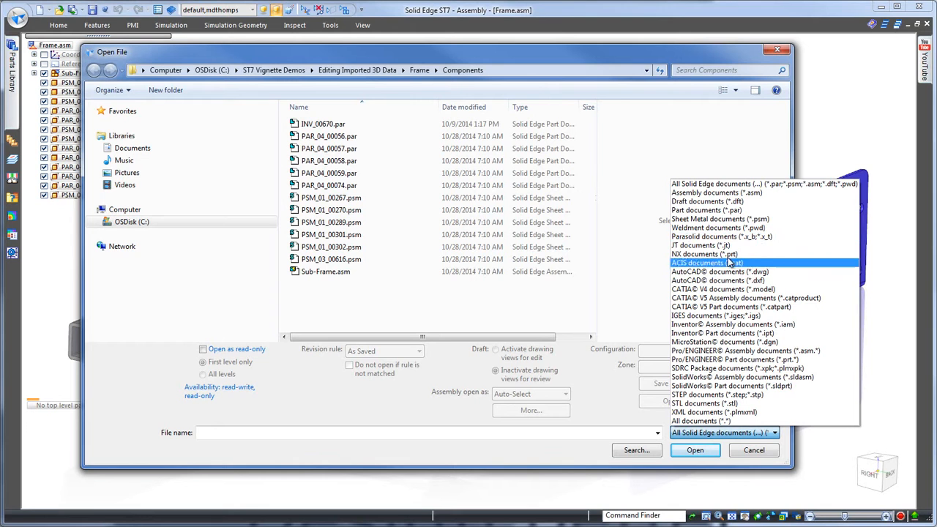
left_click(730, 387)
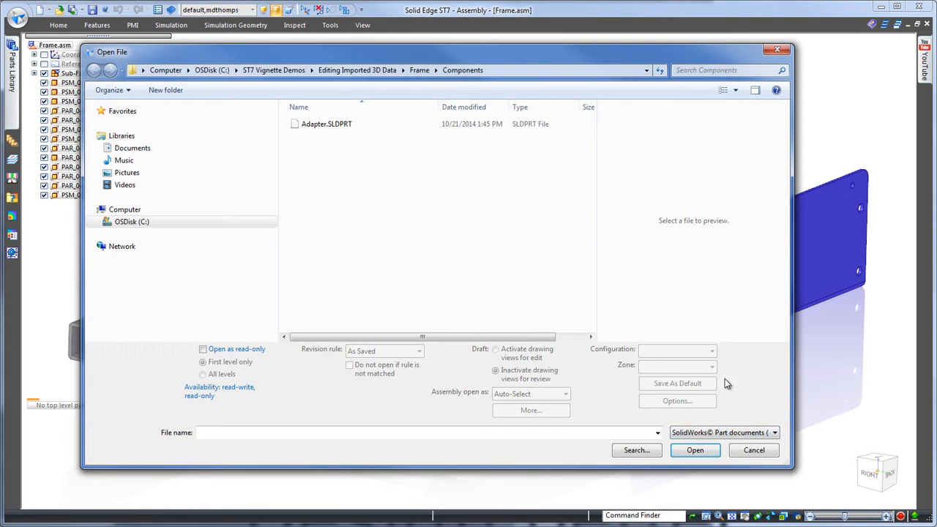
left_click(327, 126)
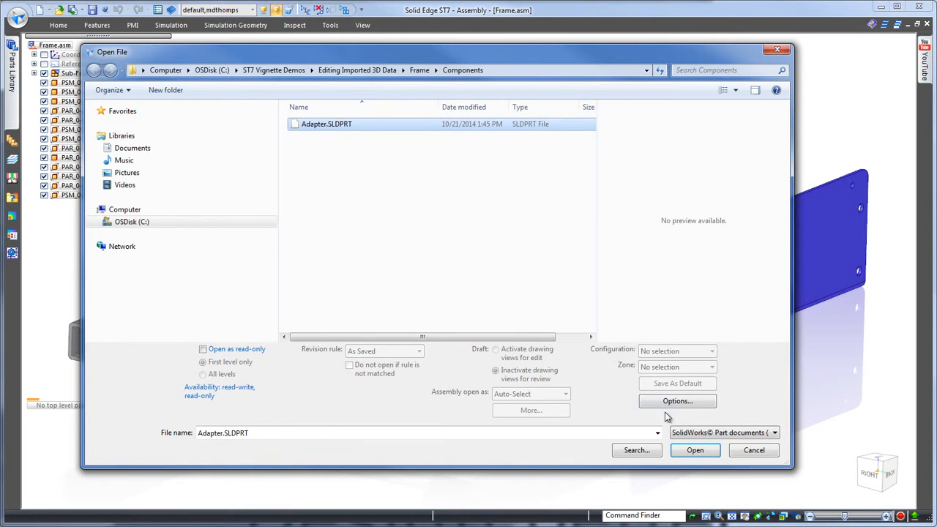
left_click(695, 450)
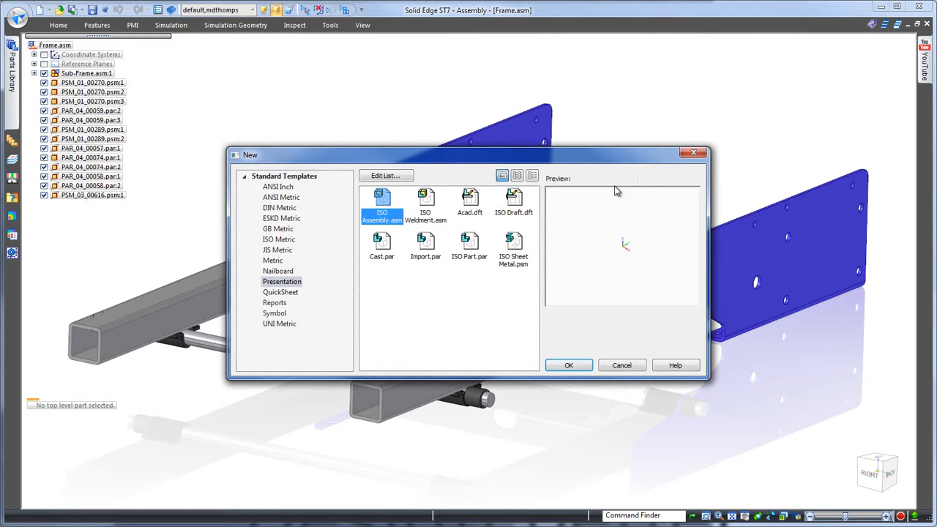
left_click(470, 249)
left_click(570, 364)
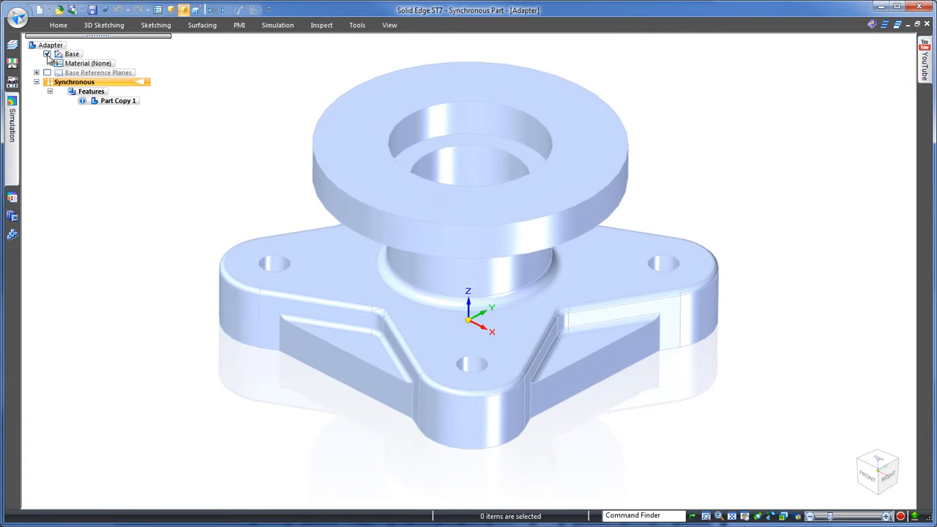
Step: Paint the entire adapter body orange with the Part Painter
left_click(389, 27)
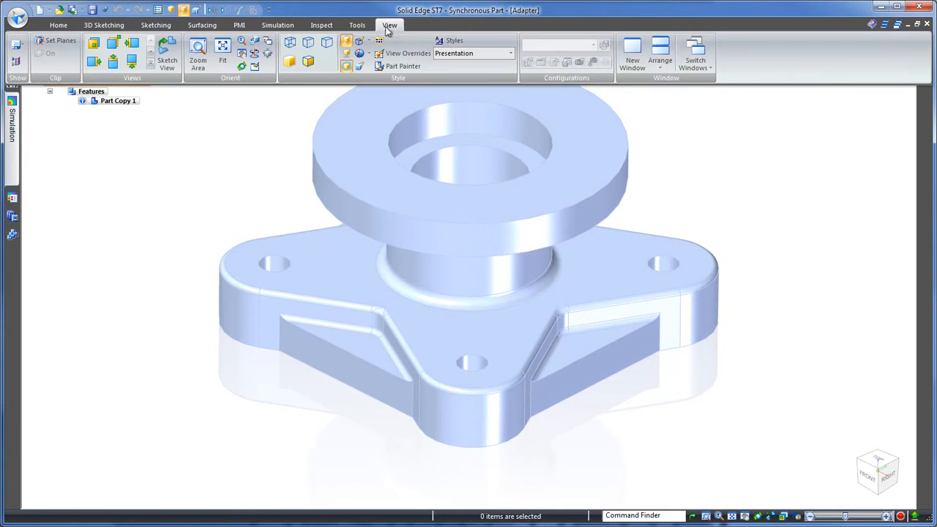
left_click(393, 67)
left_click(392, 95)
left_click(524, 46)
scroll(732, 86, "down", 1)
middle_click_drag(734, 89, 736, 90)
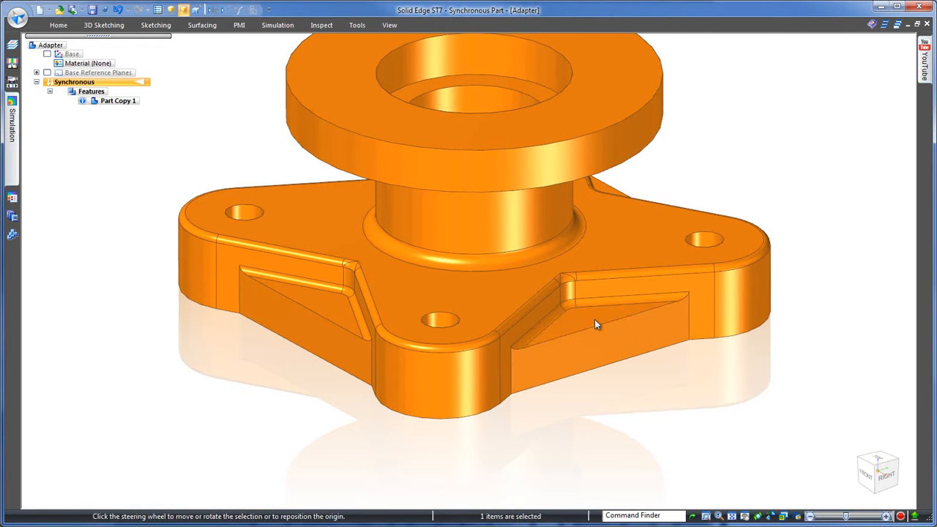
Step: Move the top faces of the triangular webs between the base lobes downward to make the webs thinner
left_click(595, 319)
left_click(597, 316)
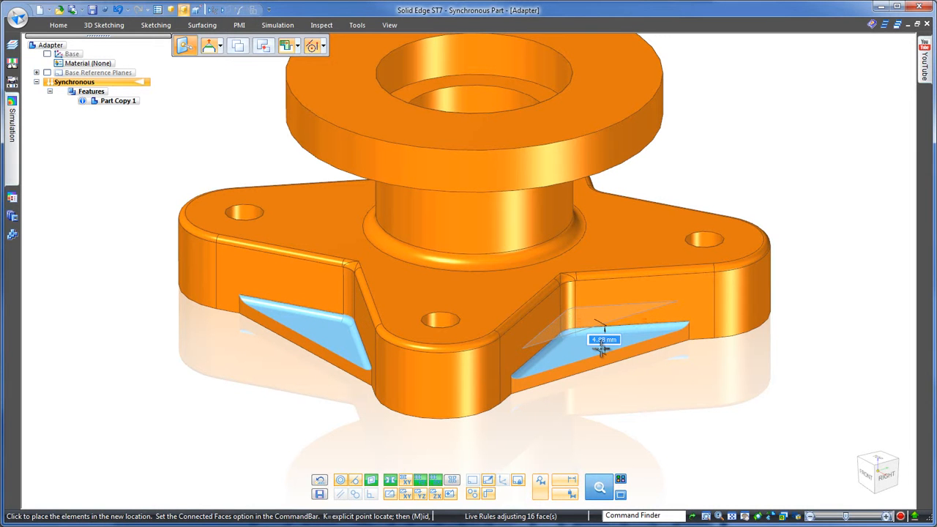
left_click(793, 220)
Step: Set the diameter of the mounting holes in the base lobes to 5 mm by editing one of them
middle_click_drag(793, 218, 842, 174)
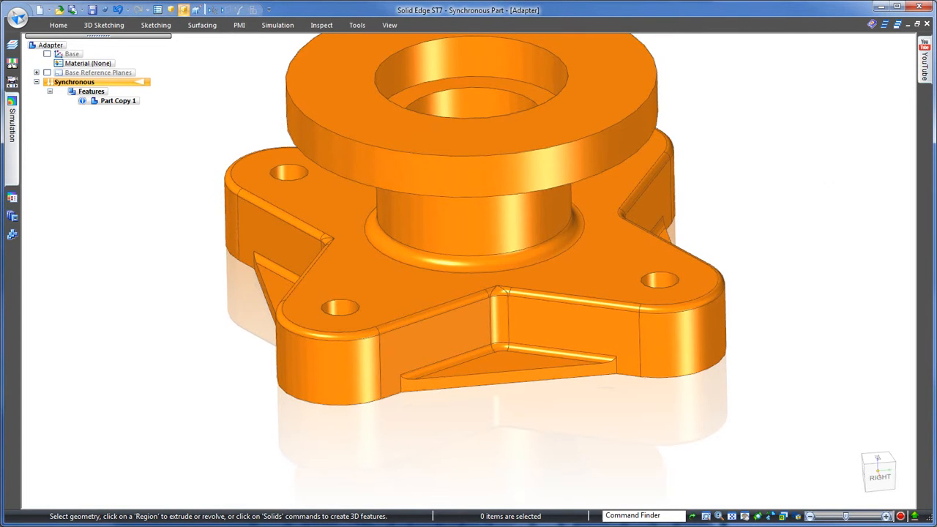
middle_click_drag(842, 175, 758, 272)
left_click(673, 300)
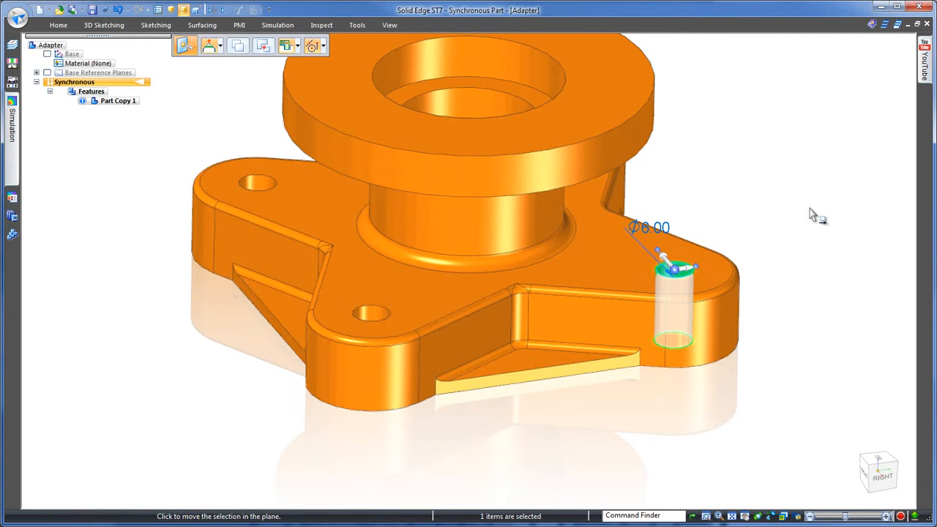
left_click(659, 227)
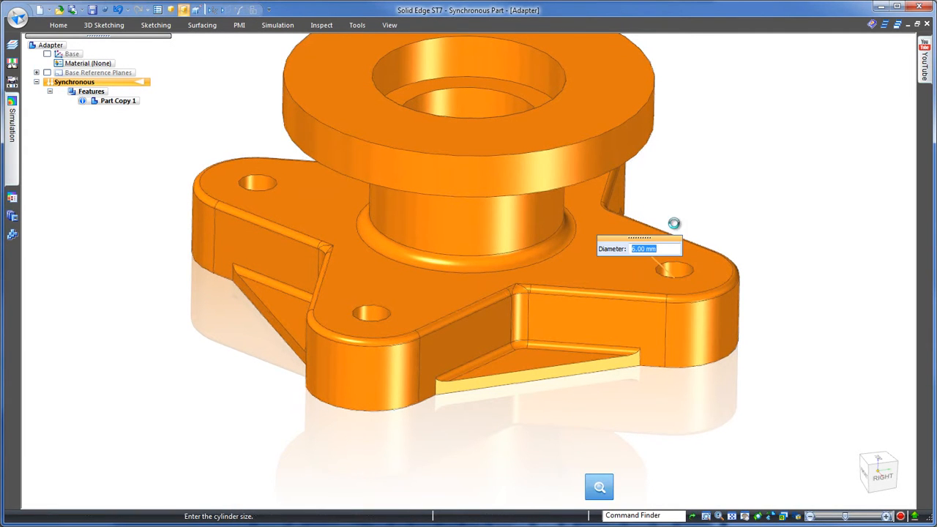
scroll(668, 256, "up", 7)
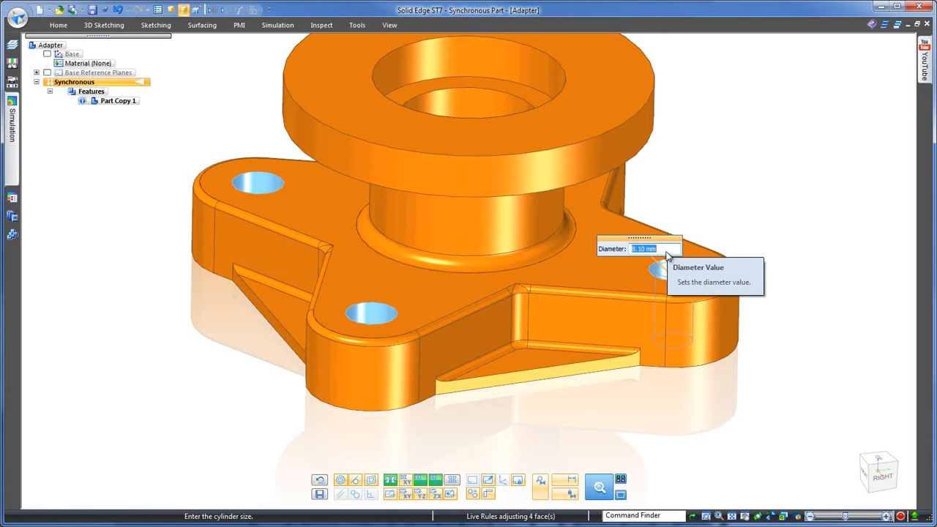
type("5")
key("Return")
left_click(663, 263)
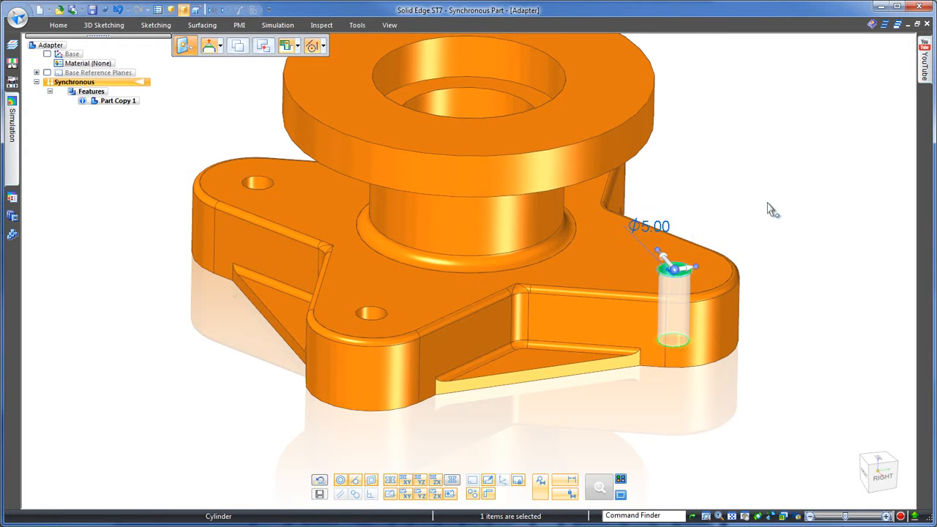
left_click(765, 203)
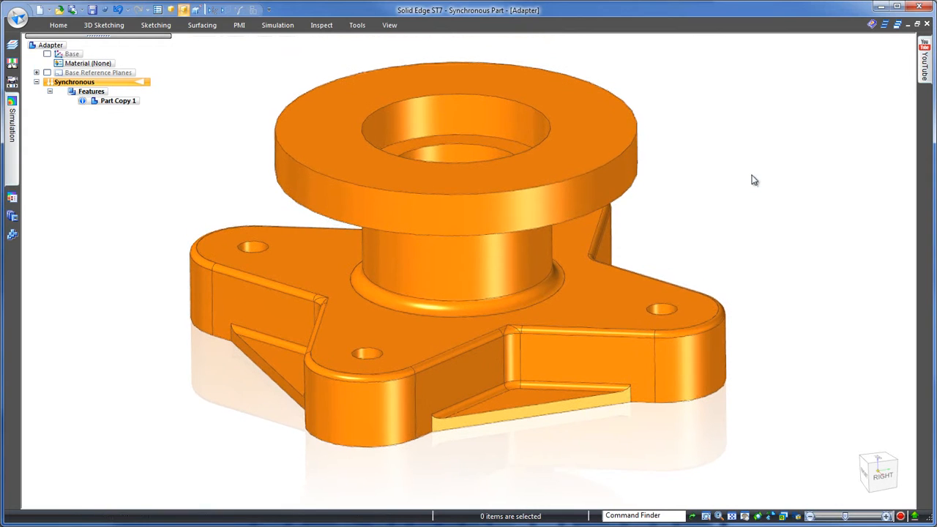
Step: Add a Smart Dimension for the thickness of the round upper flange between its top and bottom edges
right_click(755, 181)
left_click(723, 176)
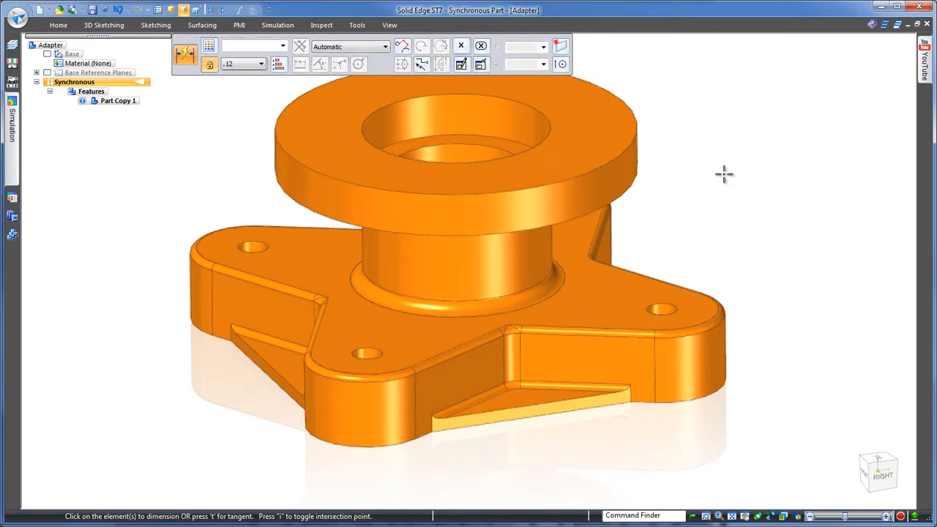
left_click(636, 165)
left_click(638, 179)
left_click(681, 174)
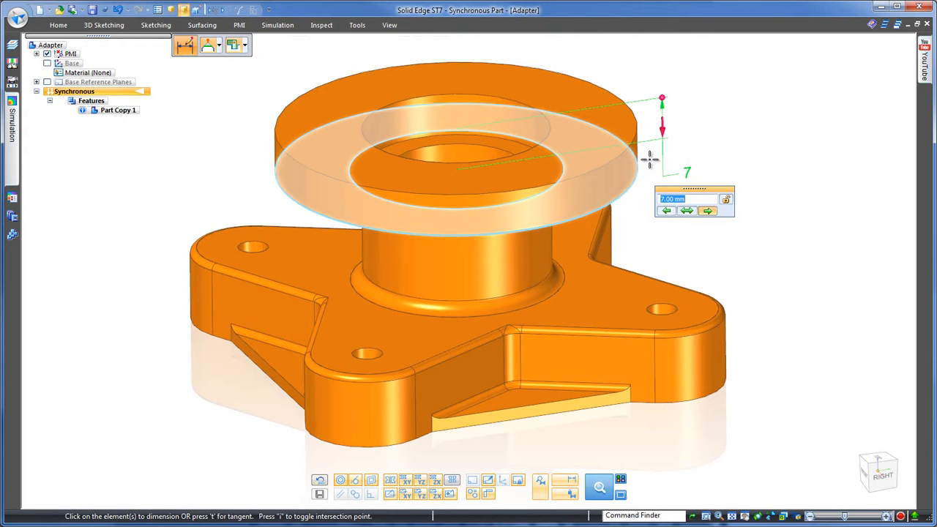
Step: Preview different thicknesses for the round upper flange and set its dimension to 6 mm
type("7.7")
key("Return")
scroll(704, 200, "up", 1)
scroll(705, 199, "down", 2)
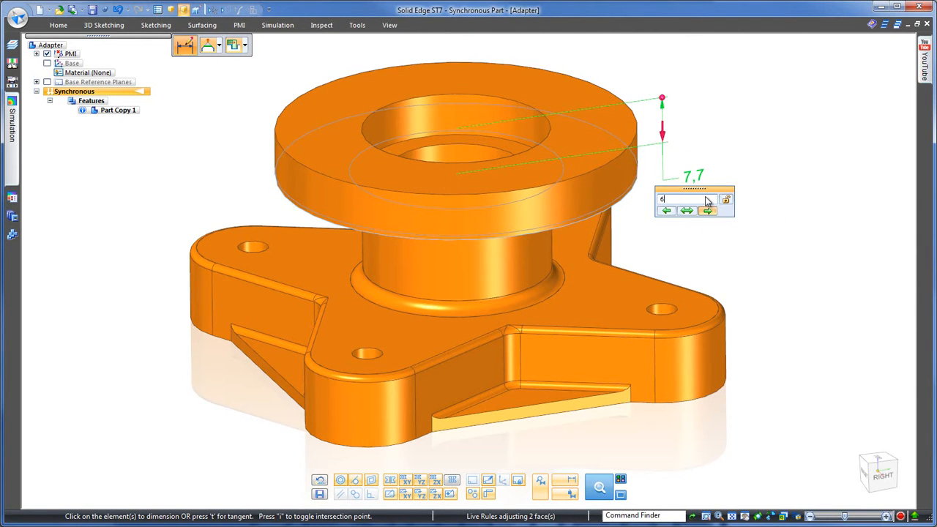
type("6")
key("Return")
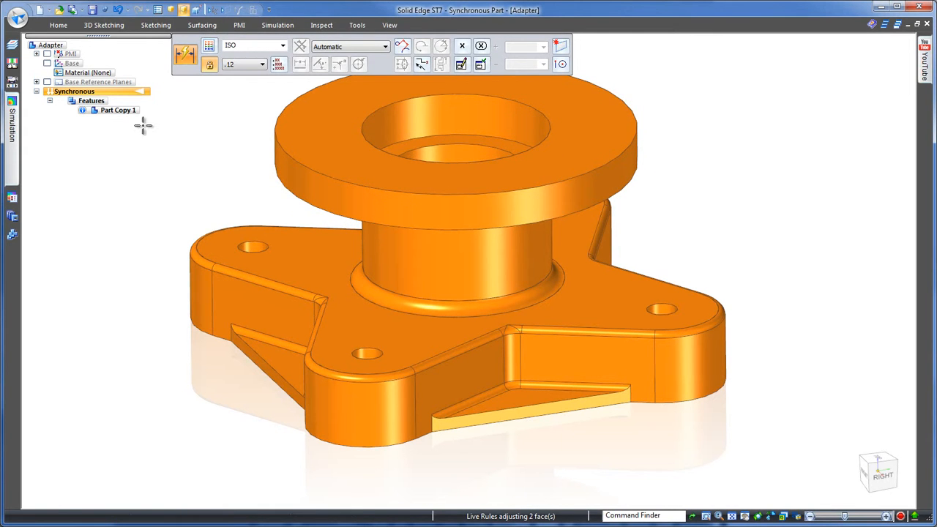
key("Escape")
Step: Reorder the rounds at the upper inner corner between two lobes on the base's right side
scroll(750, 153, "down", 3)
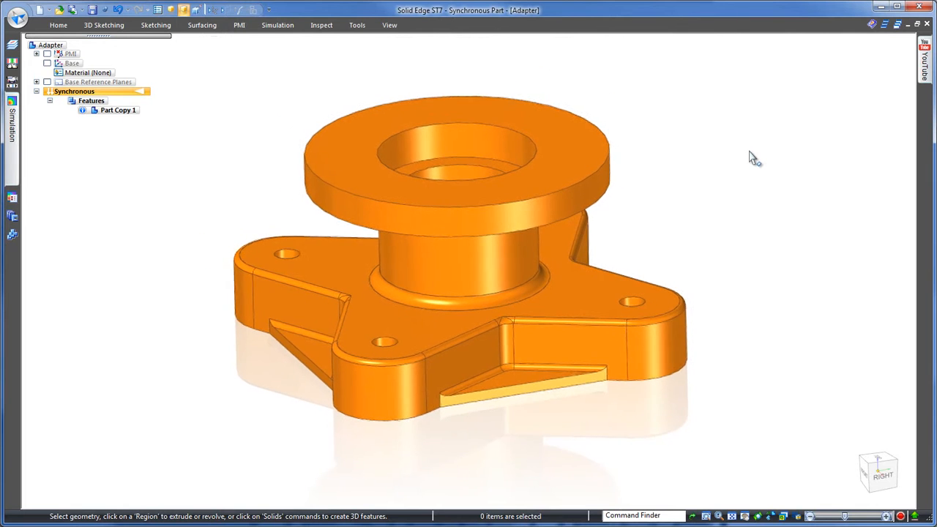
middle_click_drag(751, 153, 749, 151)
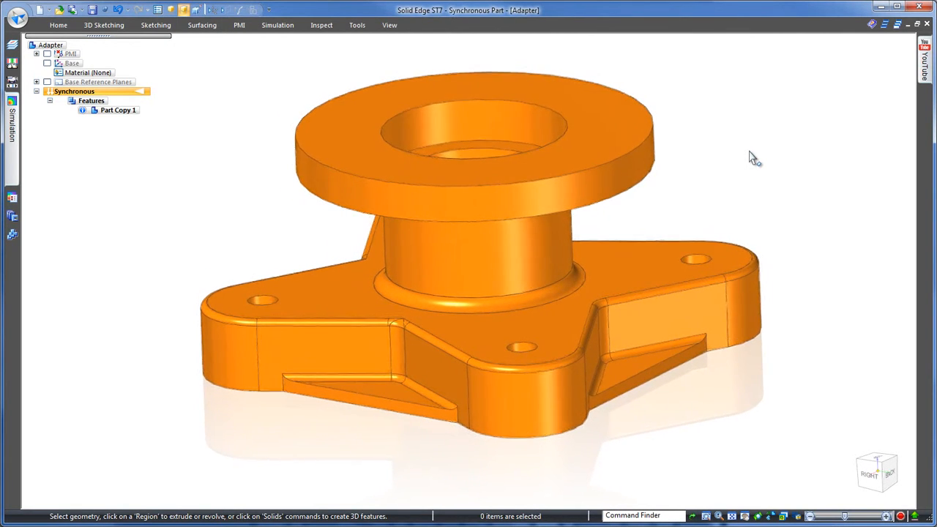
middle_click_drag(615, 308, 773, 197)
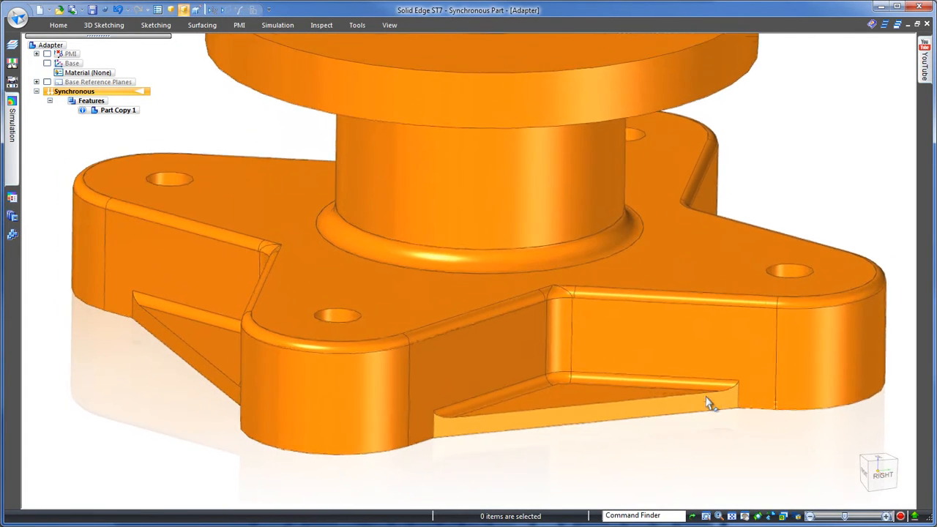
left_click(574, 281)
right_click(574, 280)
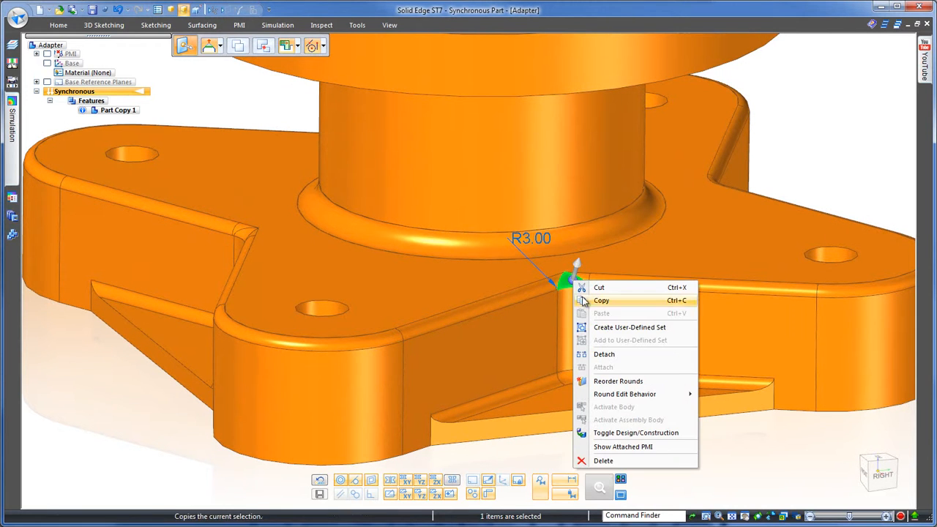
left_click(615, 382)
left_click(692, 464)
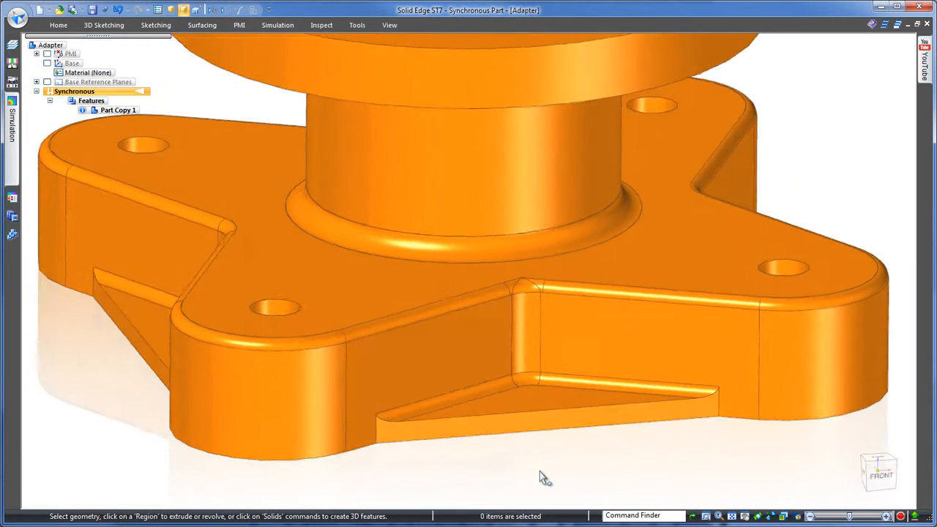
Step: Reorder the rounds at the matching upper inner corner on the base's front side
left_click(543, 284)
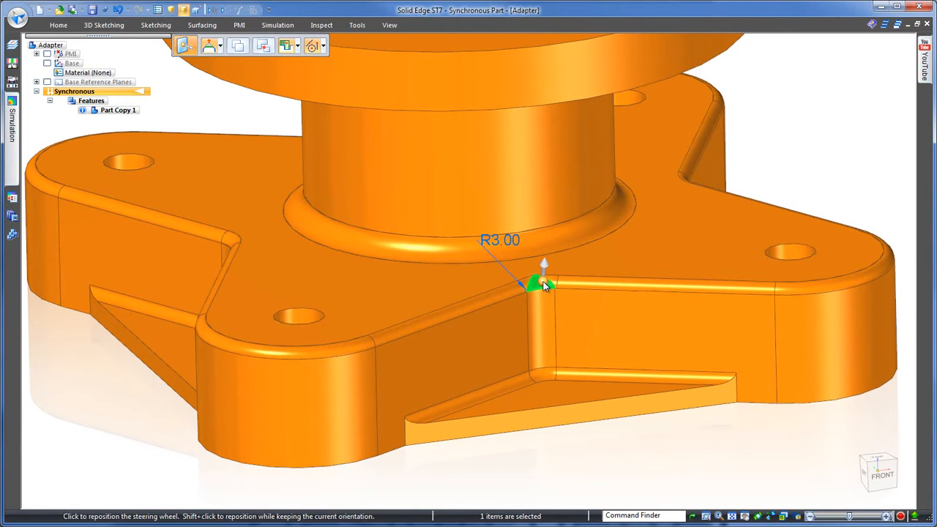
right_click(544, 284)
left_click(578, 383)
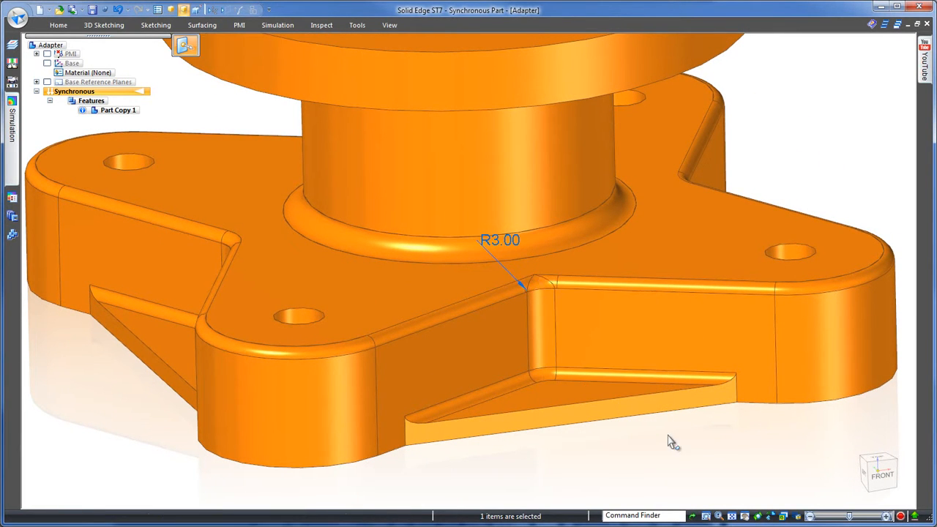
left_click(692, 467)
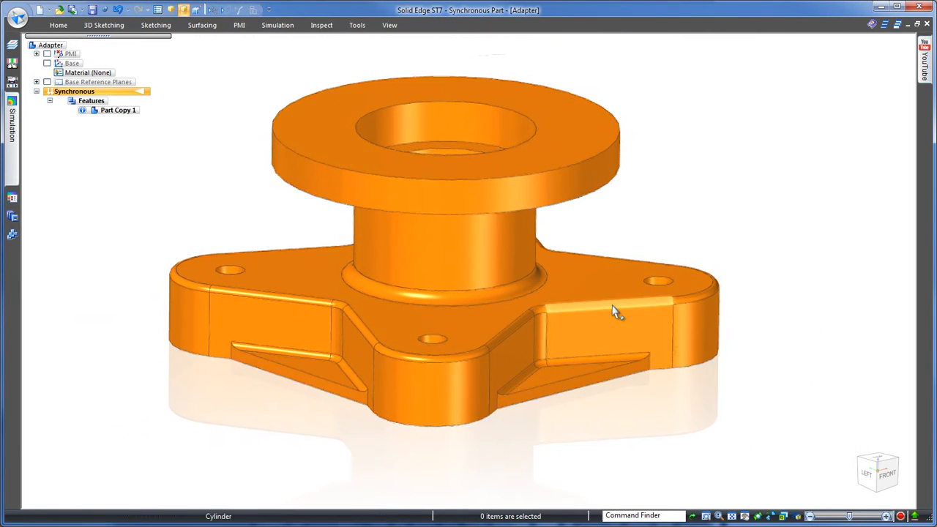
Step: Set the radius of the base's top edge round and all similar rounds in the model to 1.5 mm
left_click(615, 309)
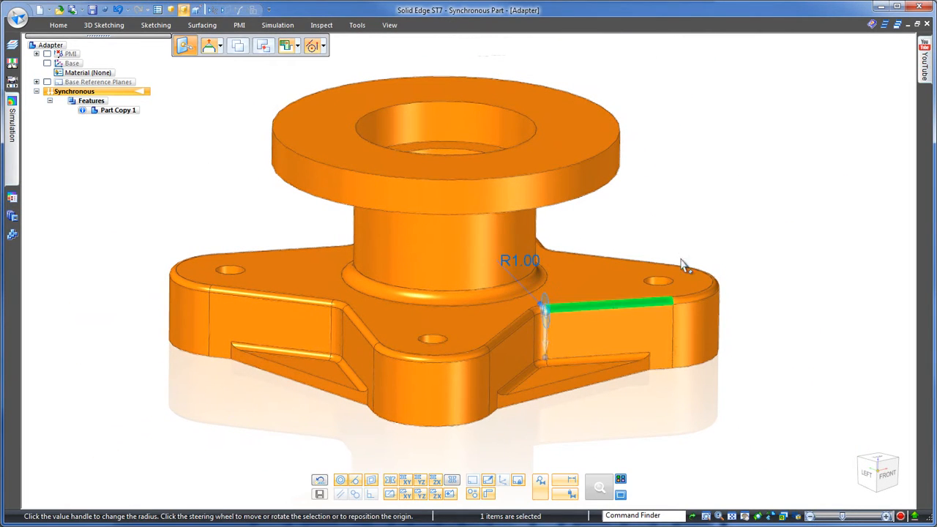
left_click(544, 265)
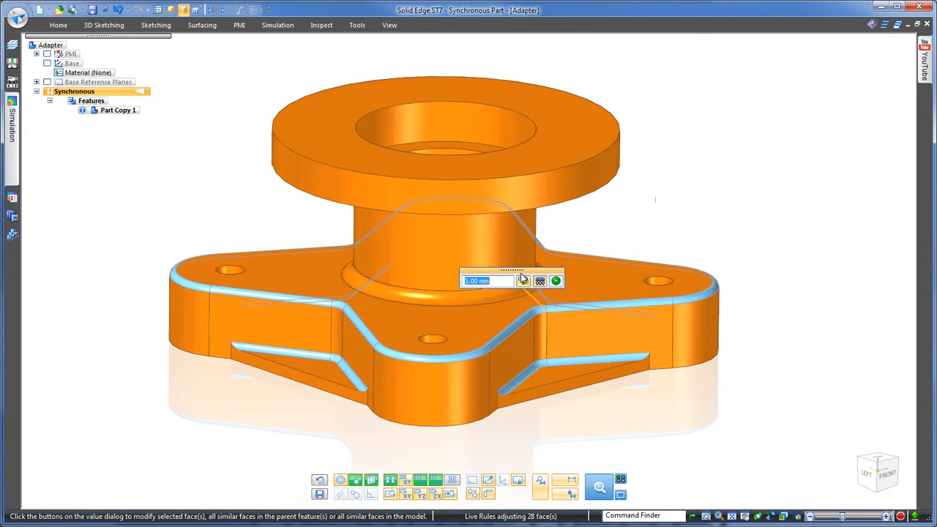
scroll(508, 285, "up", 3)
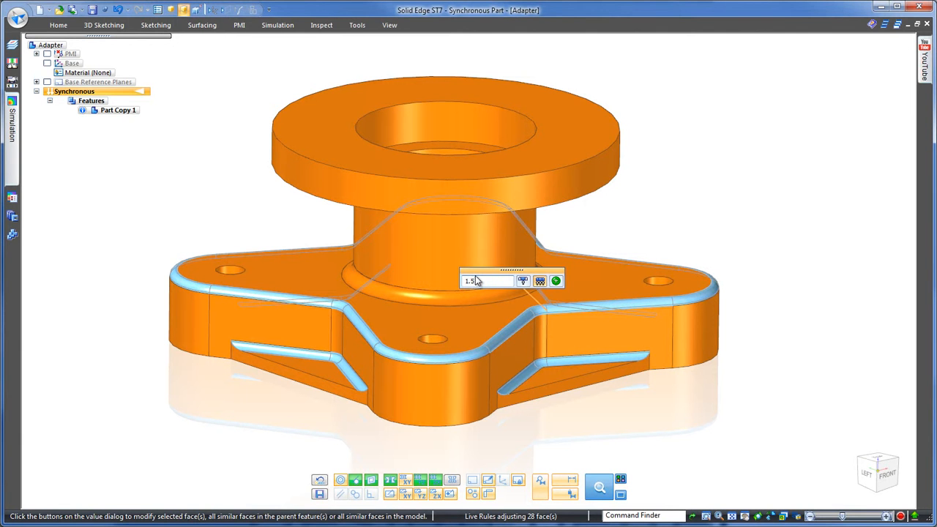
type("1.5")
key("Return")
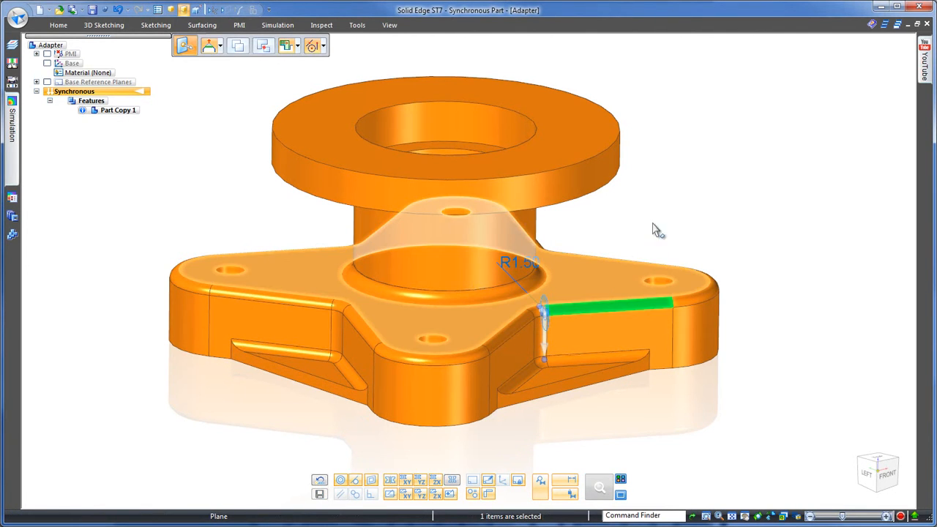
left_click(648, 237)
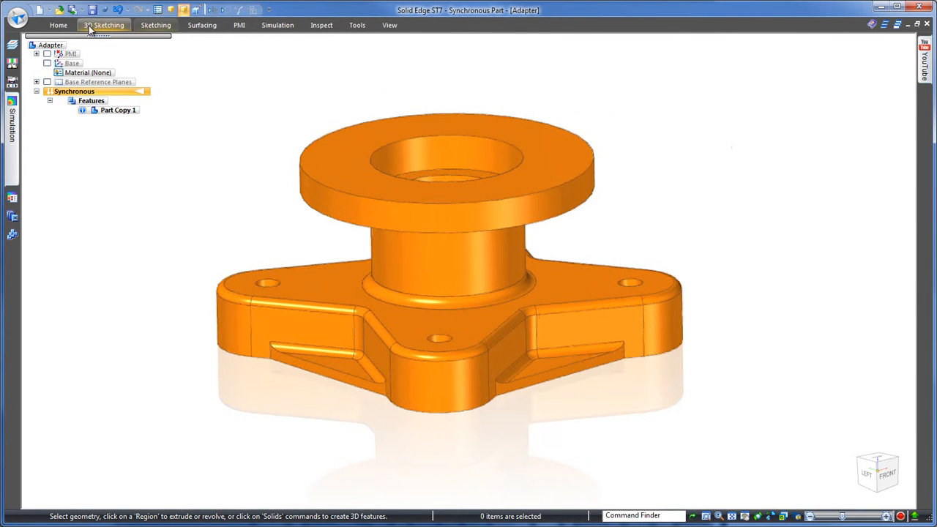
Step: Run hole recognition on the adapter and exclude the large 22 mm central counterbore hole from it
left_click(60, 26)
left_click(496, 67)
left_click(520, 120)
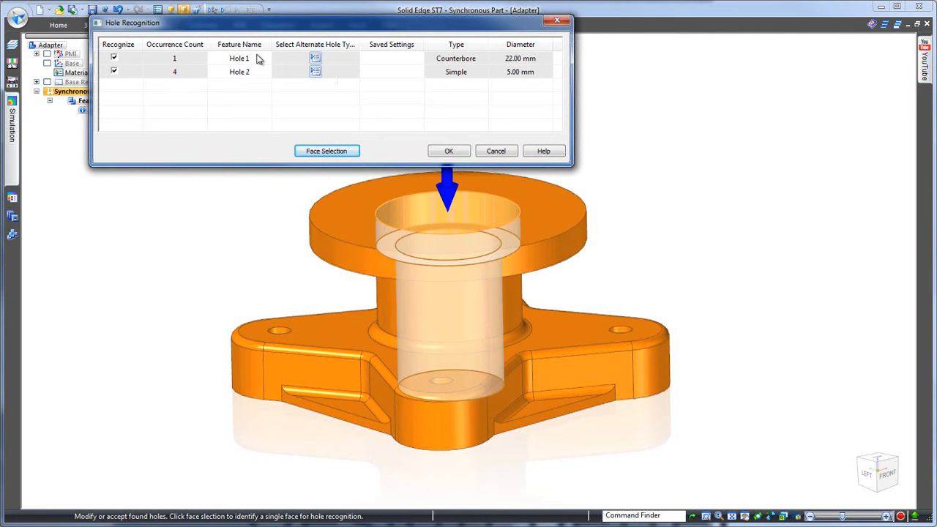
left_click(114, 59)
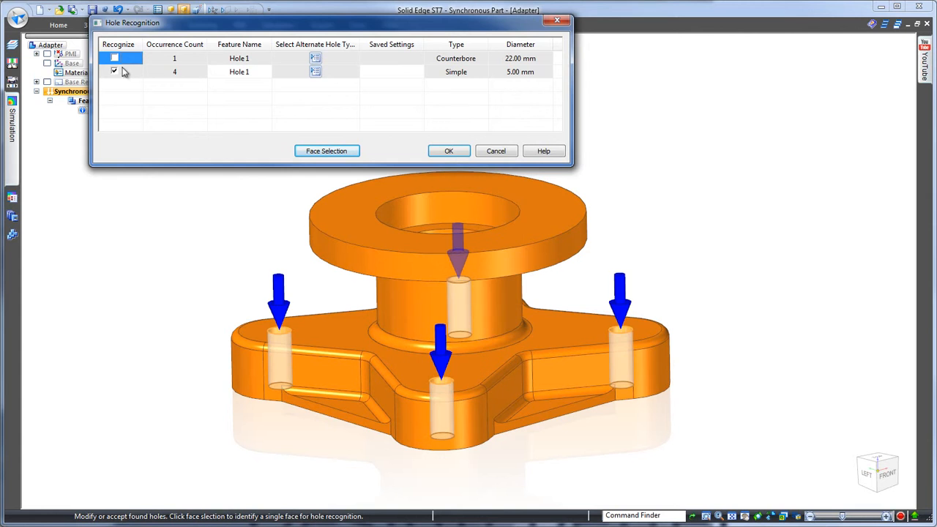
Step: Recognize the four 5 mm base holes as ISO Metric counterbores for M4 Socket Head, 4762 screws with Loose (H14) fit
left_click(314, 73)
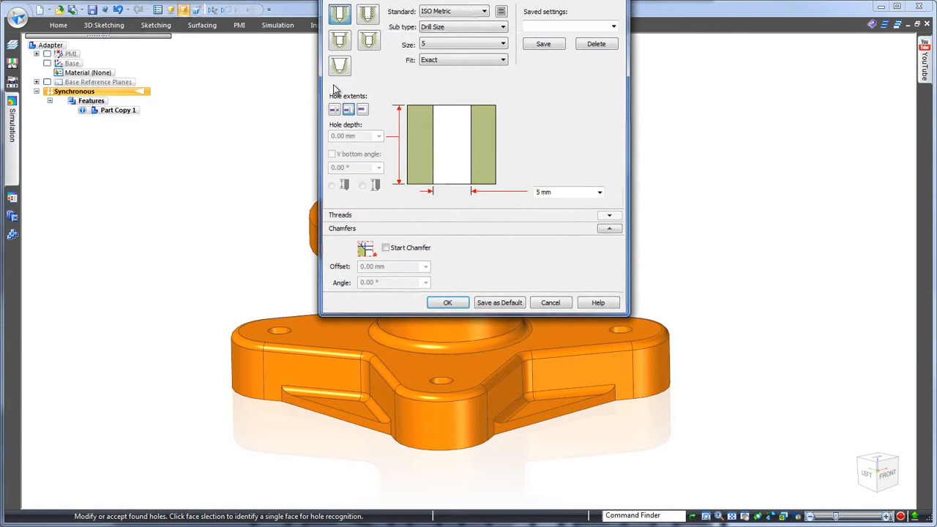
left_click(339, 39)
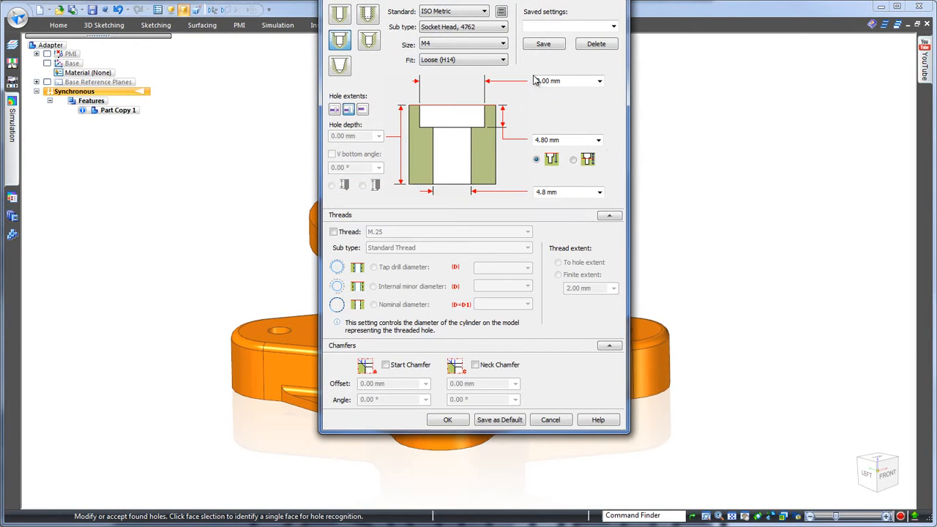
left_click(450, 421)
left_click(448, 151)
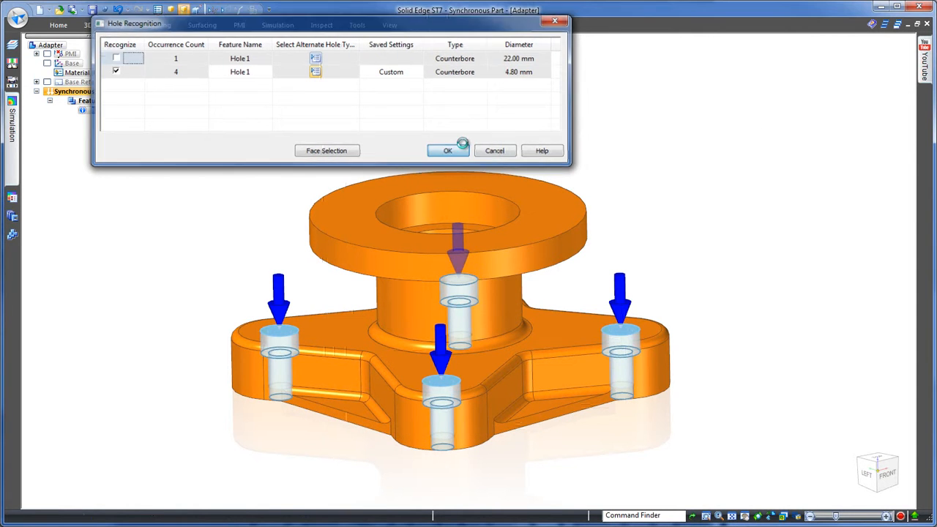
Step: From the front view, fence-select the rib faces around the lower sides of the base and delete them
middle_click_drag(755, 125, 775, 132)
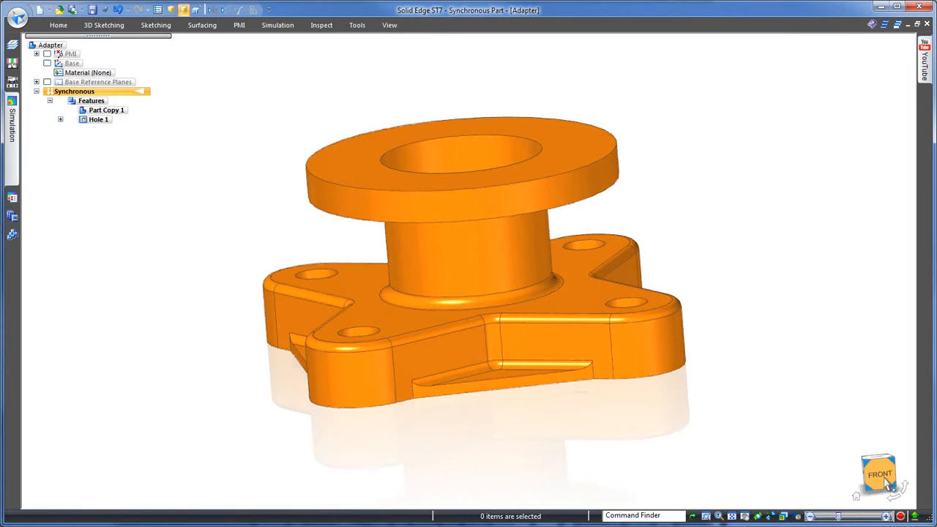
left_click(882, 475)
scroll(489, 443, "down", 5)
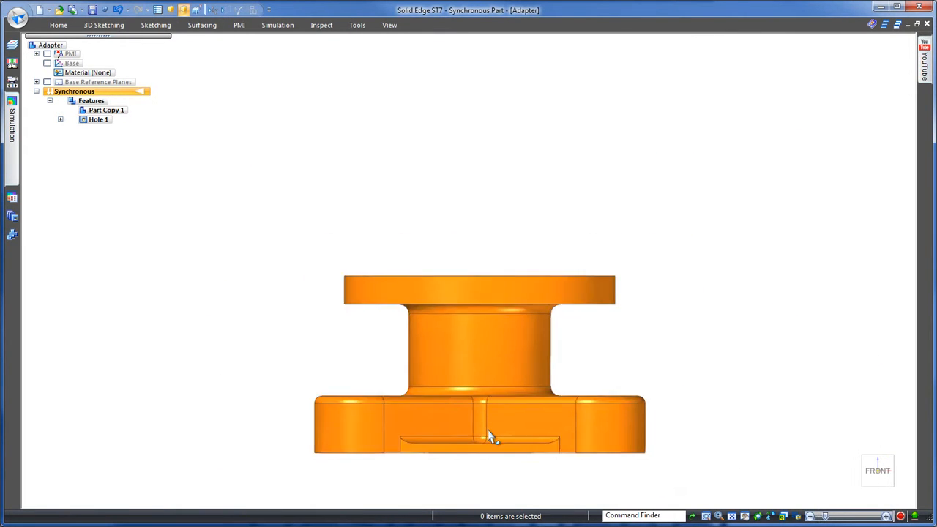
left_click_drag(339, 435, 685, 461)
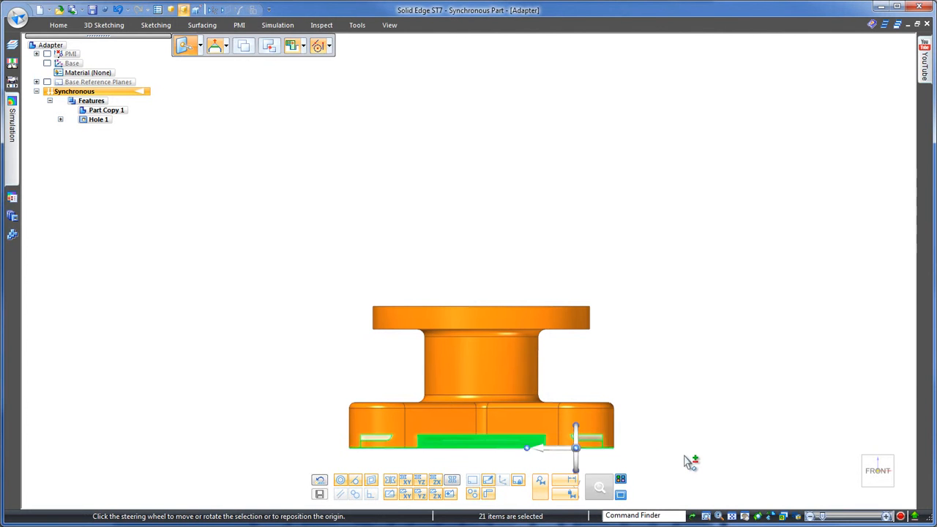
middle_click_drag(702, 356, 479, 426)
middle_click_drag(410, 412, 728, 270)
right_click(727, 269)
left_click(772, 448)
Step: Try moving one lobe's counterbore hole outward together with the base's symmetric lobes, and cancel the move
middle_click_drag(726, 261, 748, 247)
scroll(427, 265, "up", 2)
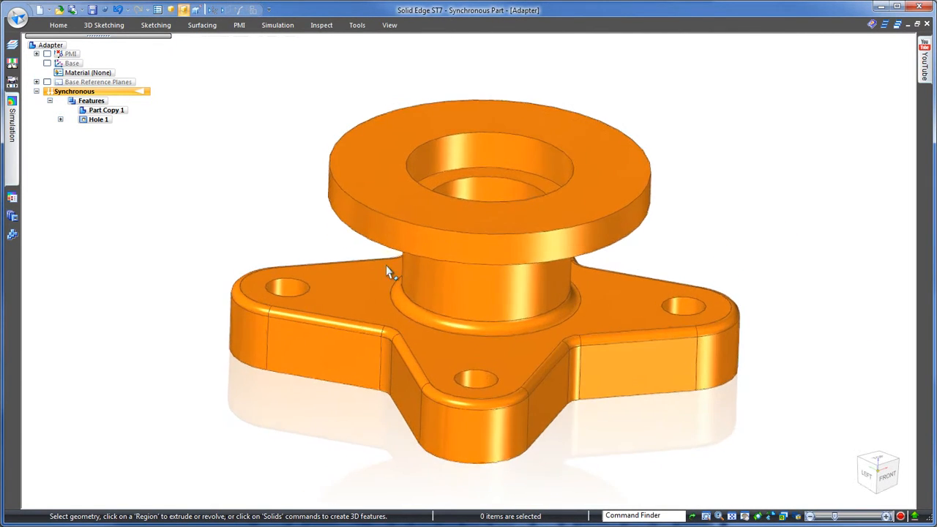
left_click(289, 290)
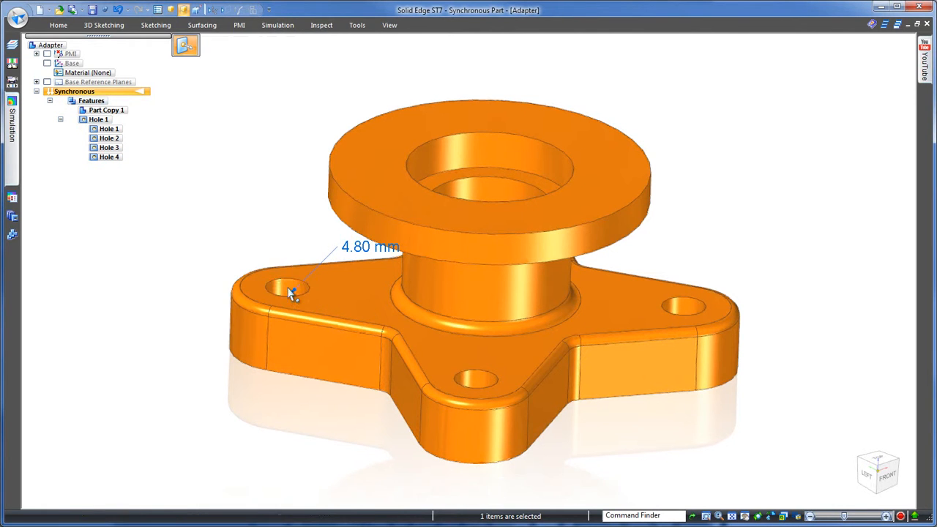
left_click(289, 290)
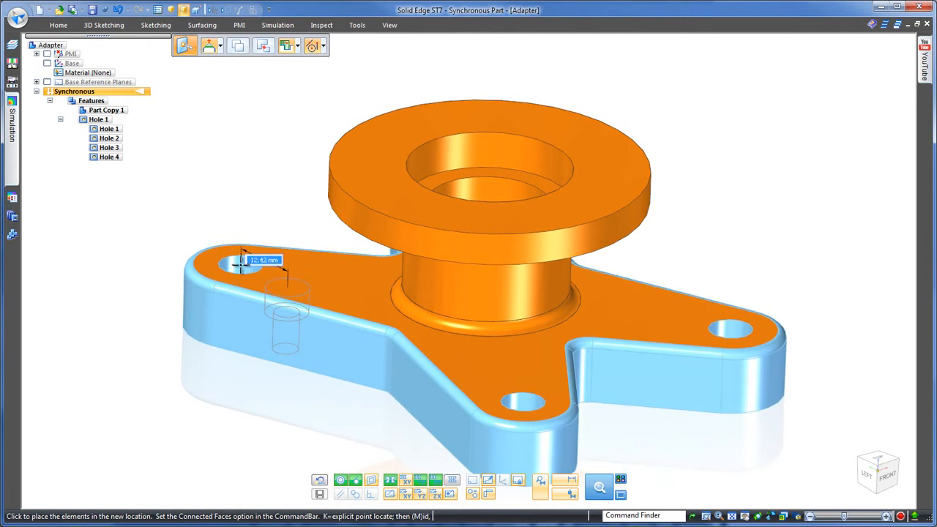
key("Escape")
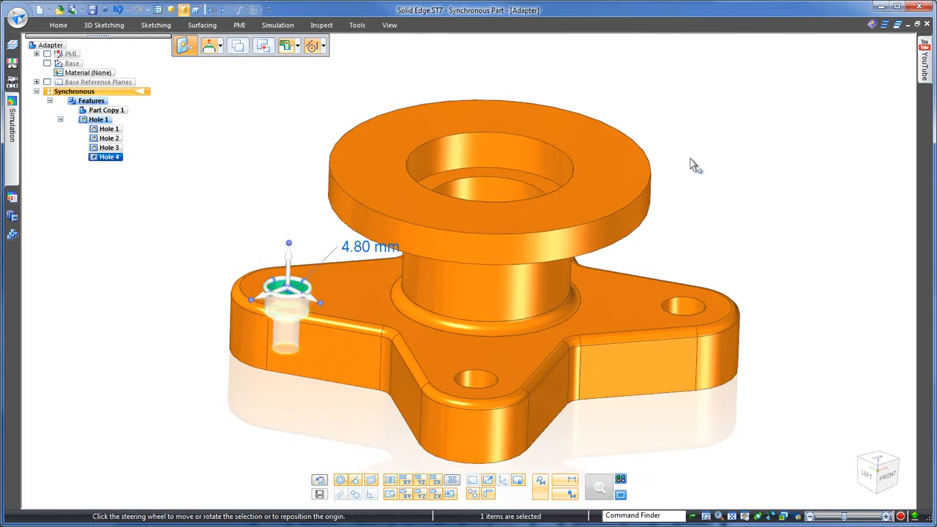
key("Escape")
Step: Save the adapter part and place Adapter.par on the round cross rod in the Frame.asm assembly
left_click(92, 10)
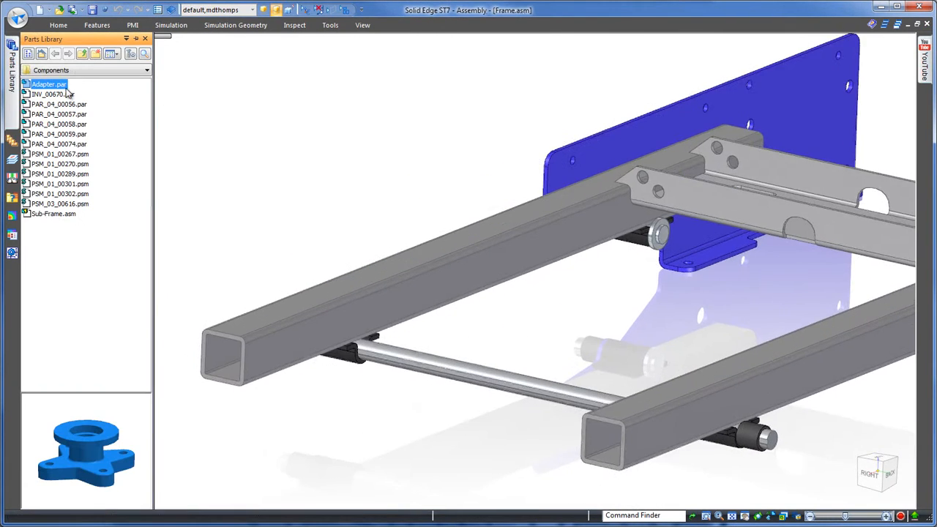
left_click_drag(65, 87, 592, 305)
left_click(599, 309)
left_click(546, 390)
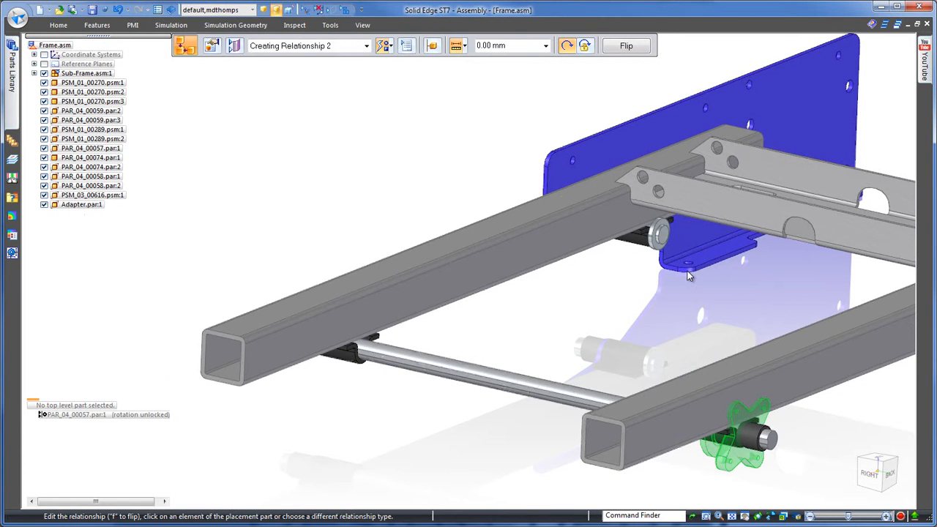
key("Escape")
left_click(744, 464)
left_click(465, 422)
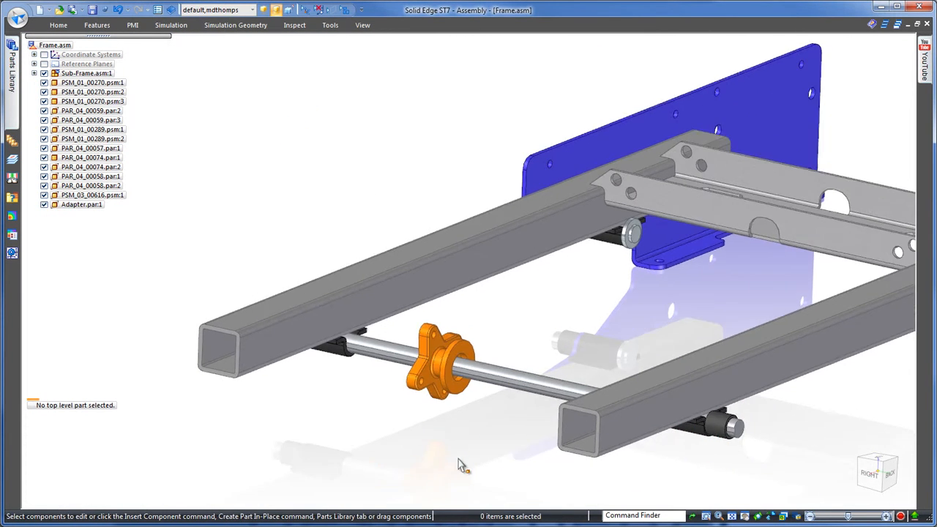
Step: Open the Parasolid file PSM_03_00615.x_t from the Components folder using the ISO Sheet Metal.psm template
left_click(17, 19)
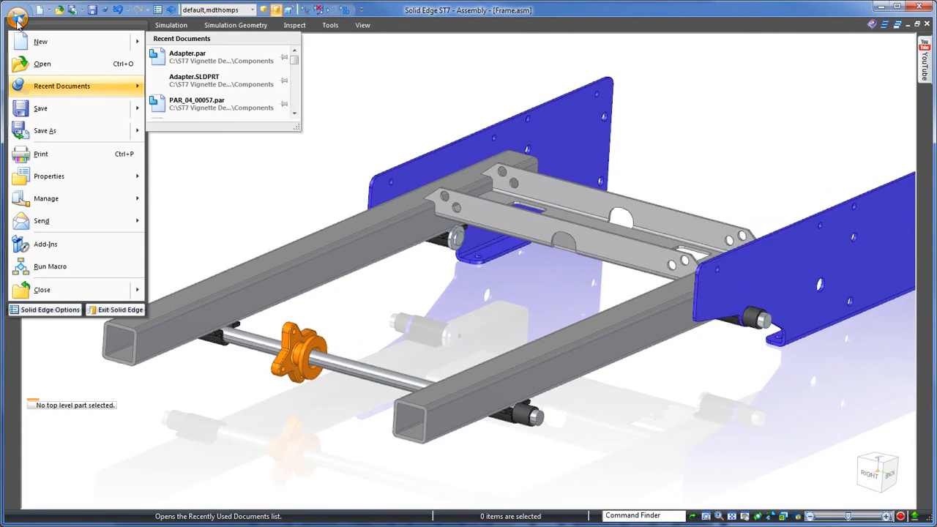
left_click(42, 64)
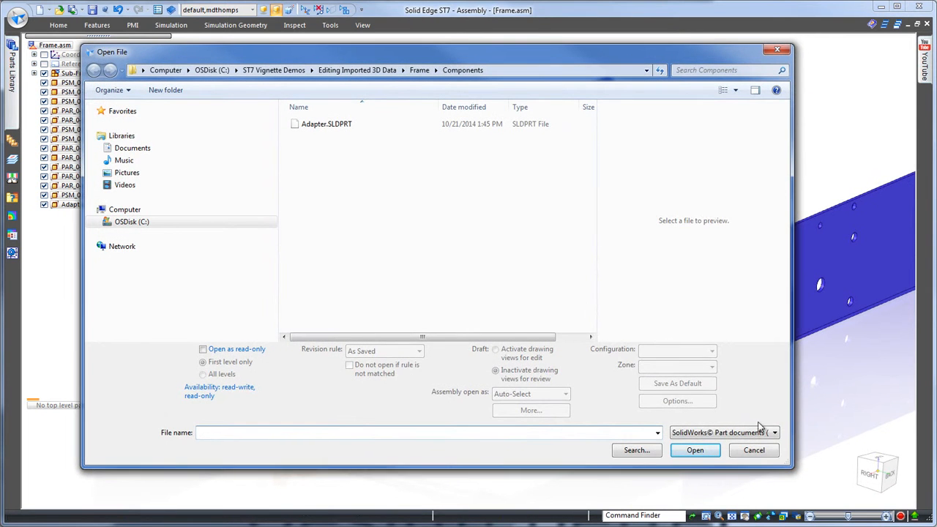
left_click(773, 433)
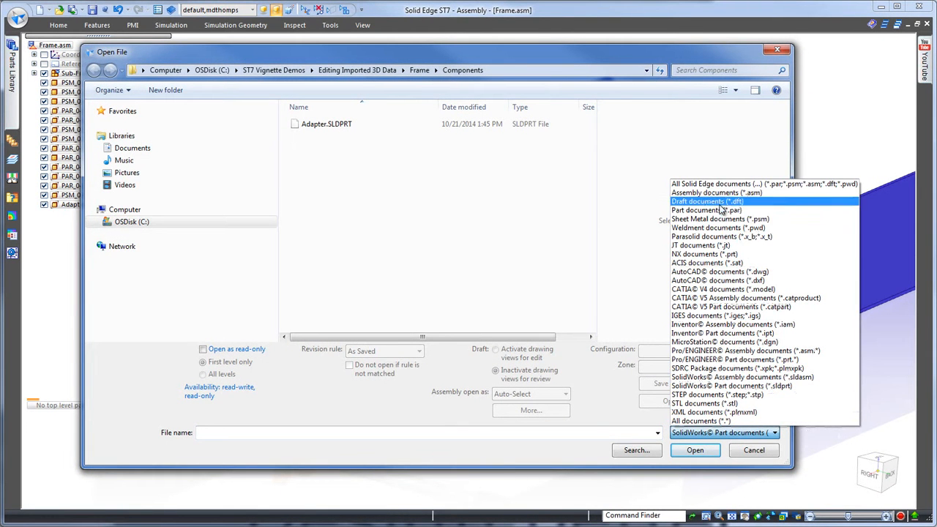
left_click(720, 237)
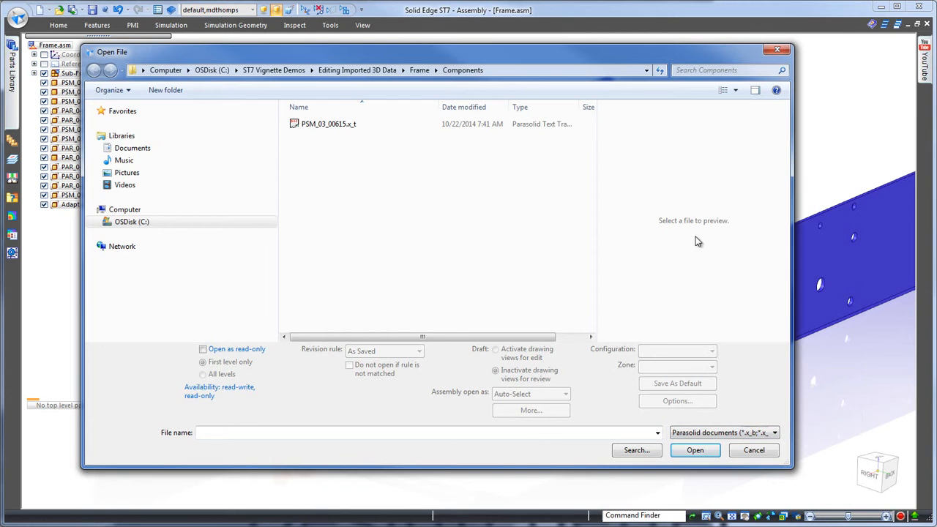
left_click(320, 126)
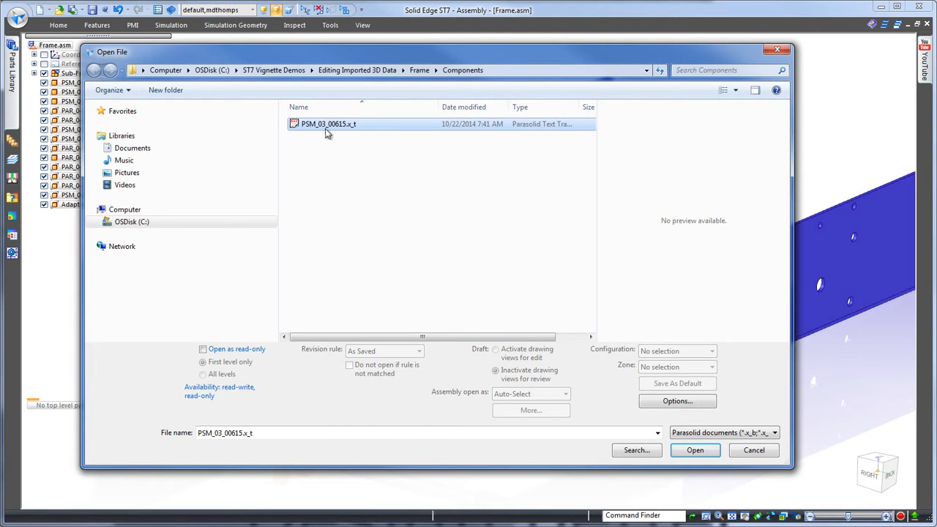
left_click(693, 451)
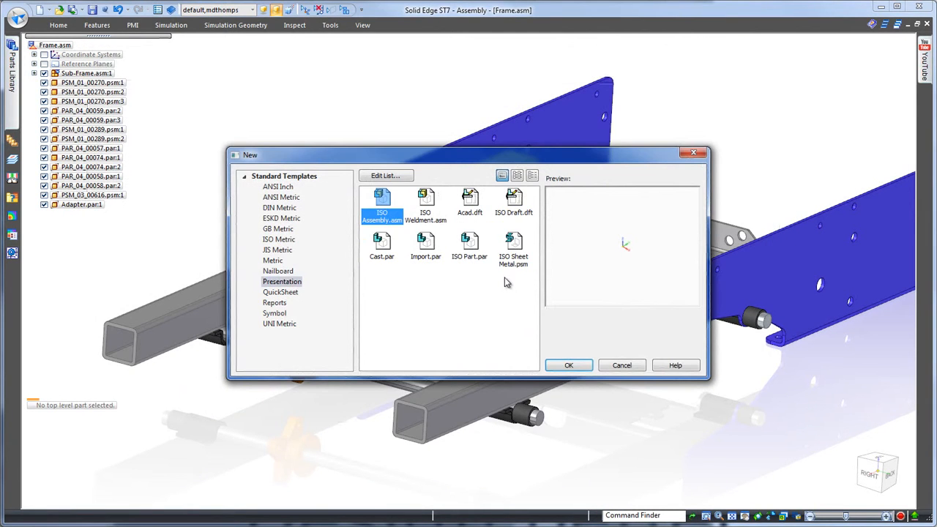
left_click(580, 366)
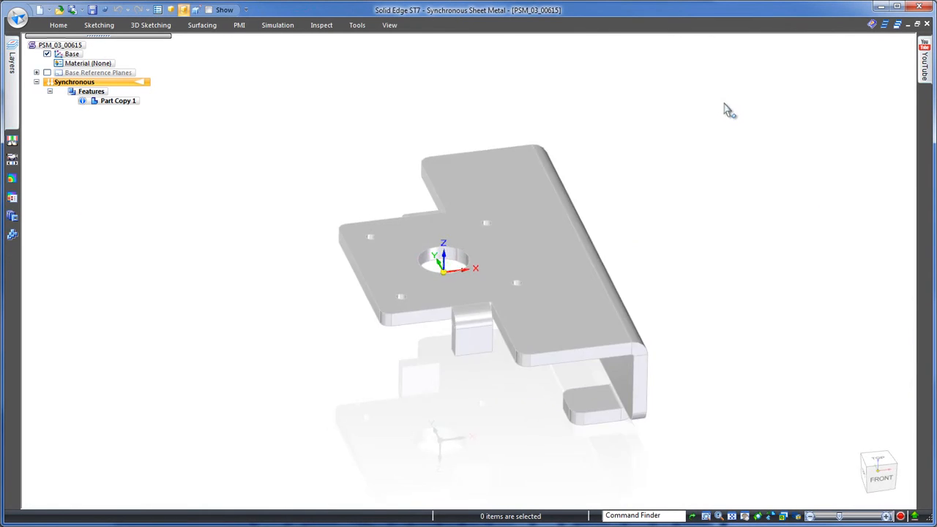
Step: Assign the material Aluminum, 1060 to the bracket and set the paint style for its body to Aluminum
right_click(88, 67)
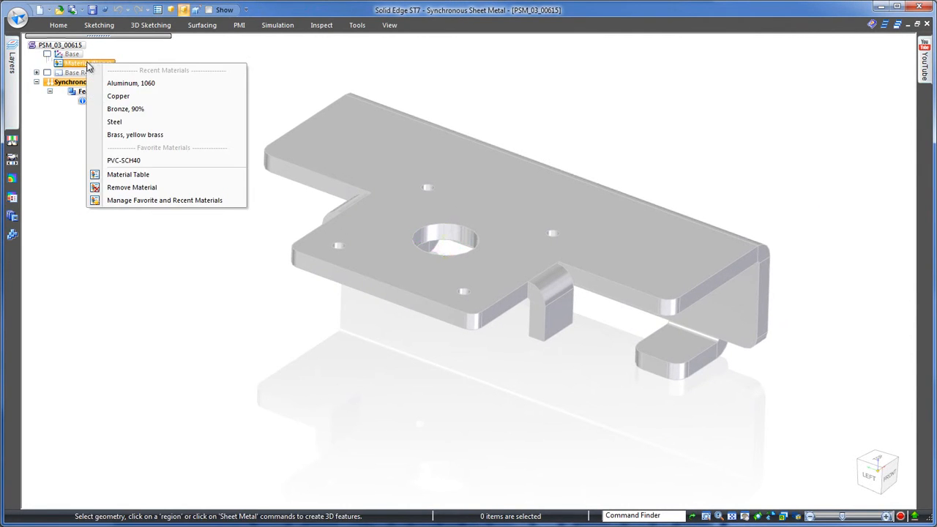
left_click(125, 83)
left_click(389, 25)
left_click(373, 54)
left_click(333, 45)
left_click(291, 62)
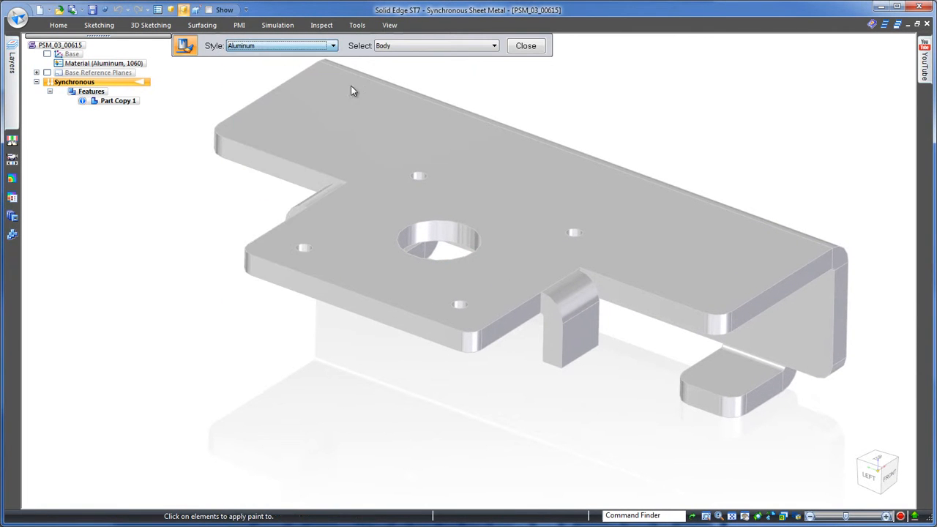
left_click(527, 48)
Step: Save the sheet metal part and open the AutoCAD drawing PSM_03_00615.dwg from the Components folder
middle_click_drag(828, 125, 659, 88)
left_click(92, 10)
left_click(17, 21)
left_click(38, 63)
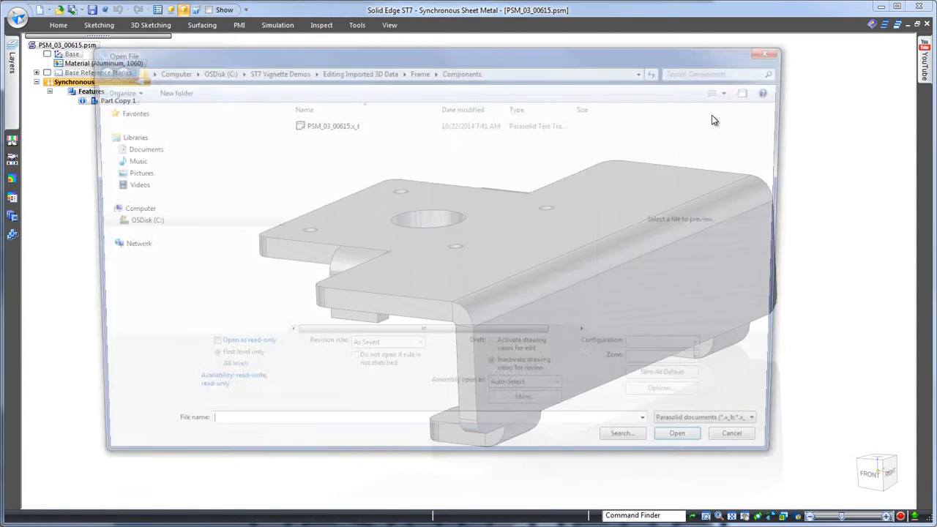
left_click(775, 433)
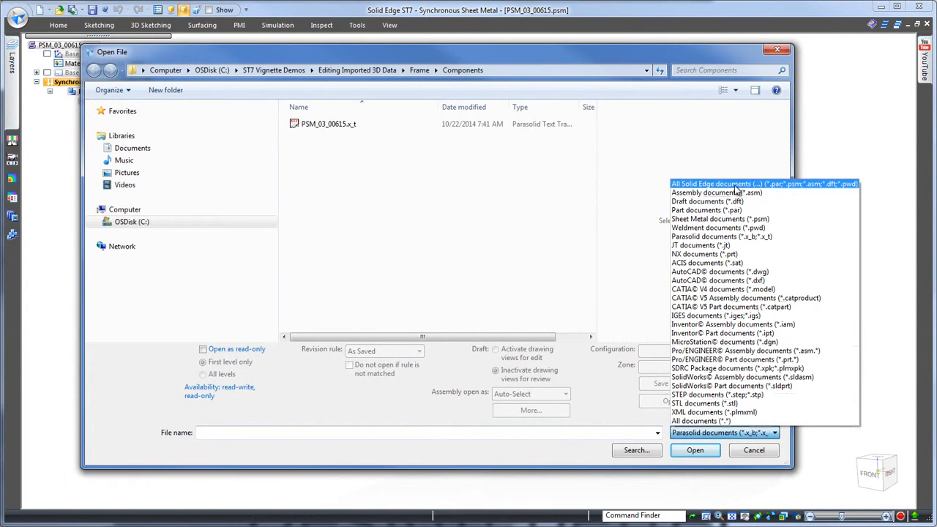
left_click(740, 272)
left_click(330, 126)
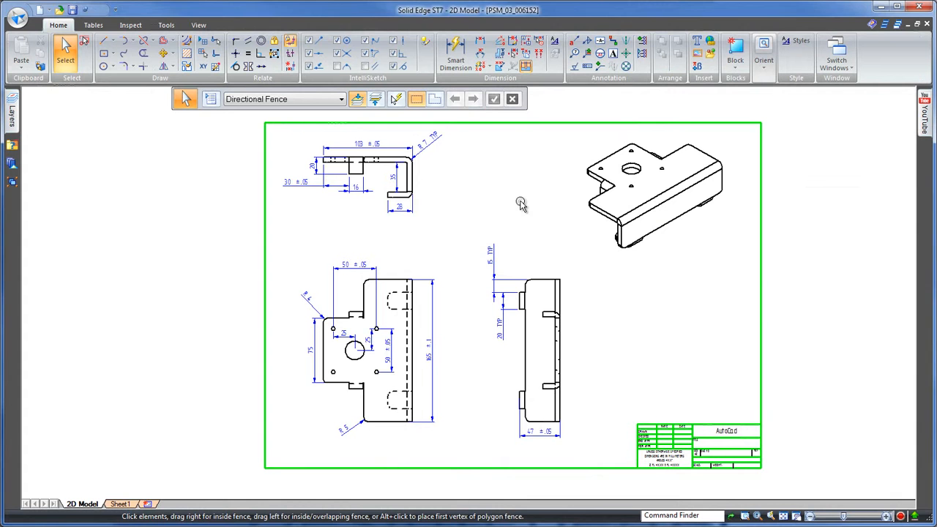
Step: Use Create 3D to add the drawing's three dimensioned views to the existing sheet metal file, folding them from the upper Front View at scale 1.00
right_click(521, 203)
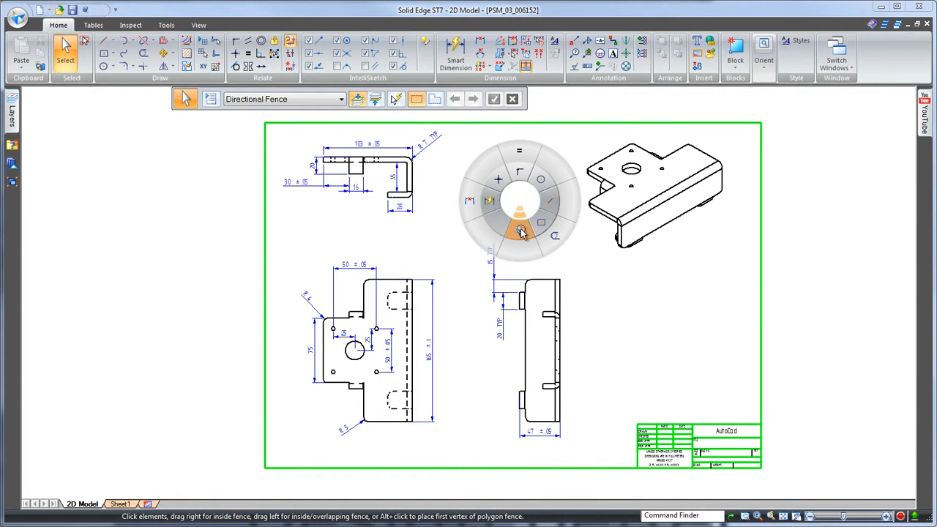
left_click(522, 230)
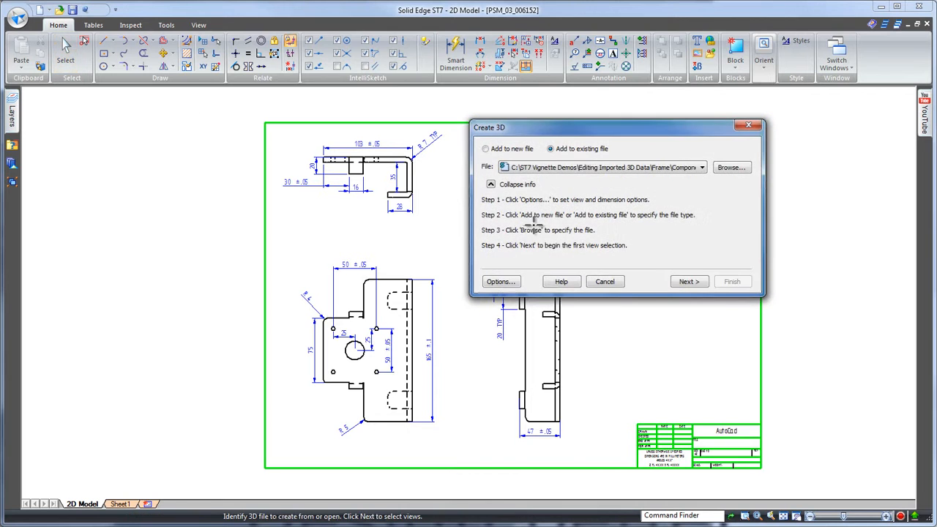
left_click(689, 283)
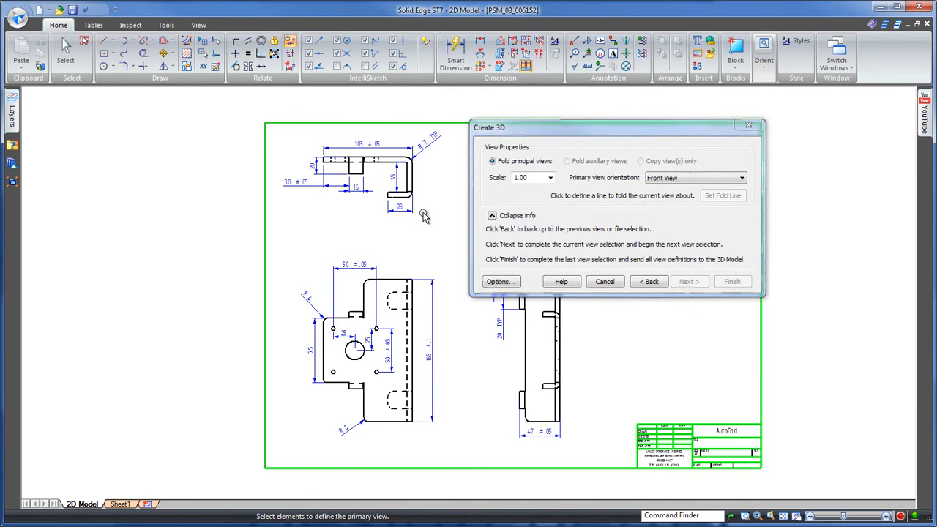
left_click(452, 238)
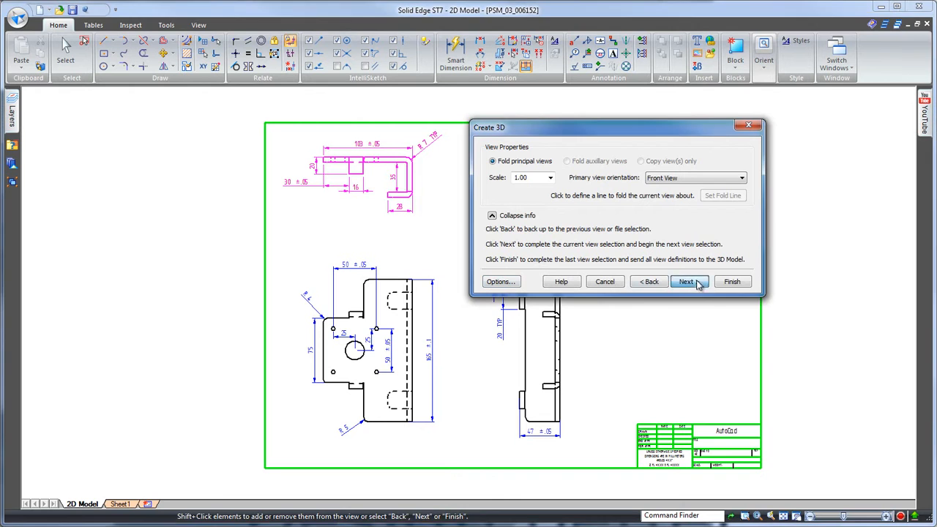
left_click(456, 447)
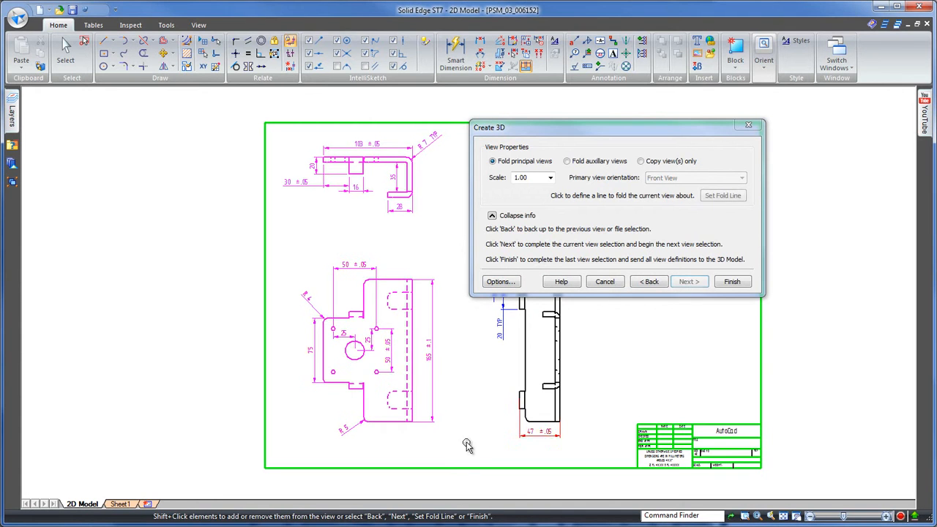
left_click(738, 287)
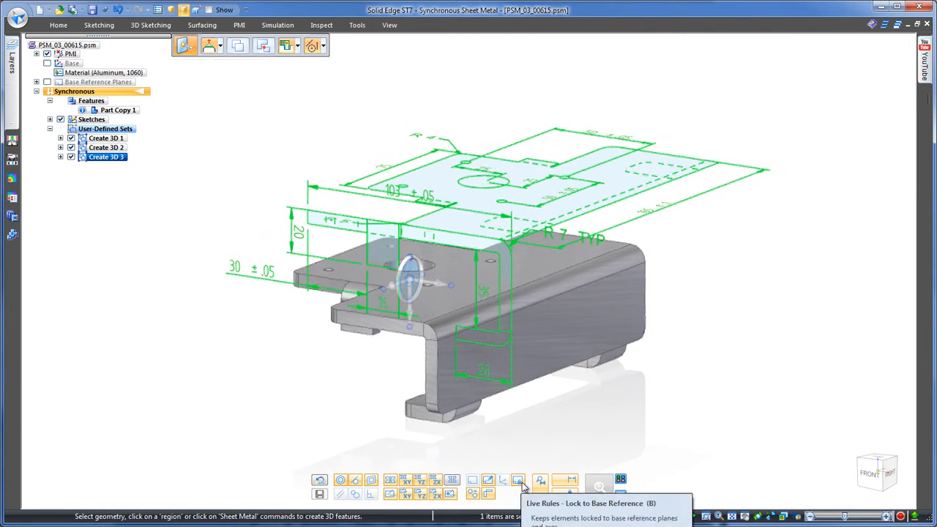
Step: Move the imported drawing views onto the bracket, aligning the top view's large circle with the bracket's central hole
left_click(484, 196)
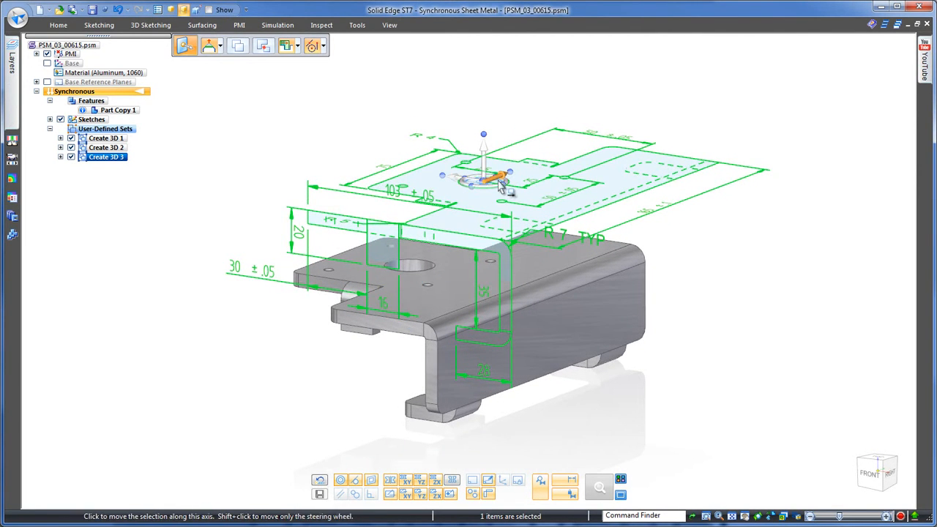
left_click(500, 189)
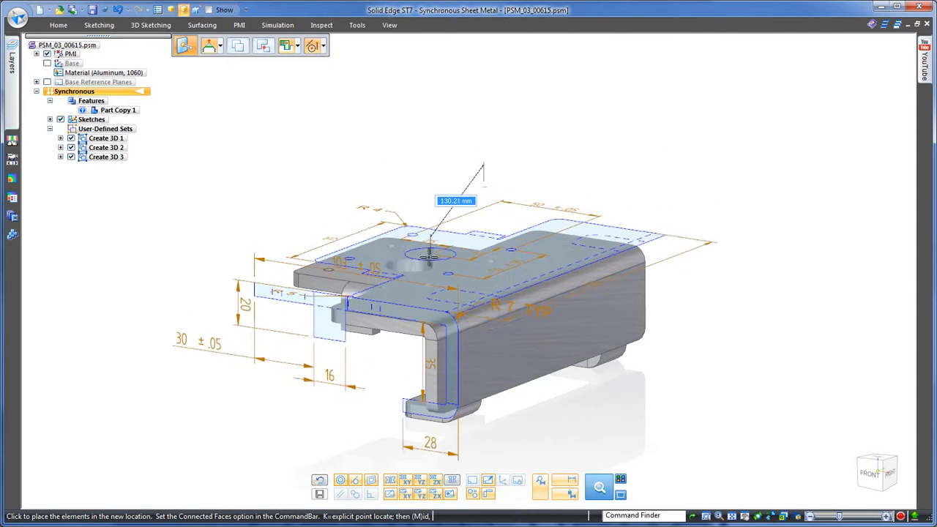
left_click(428, 265)
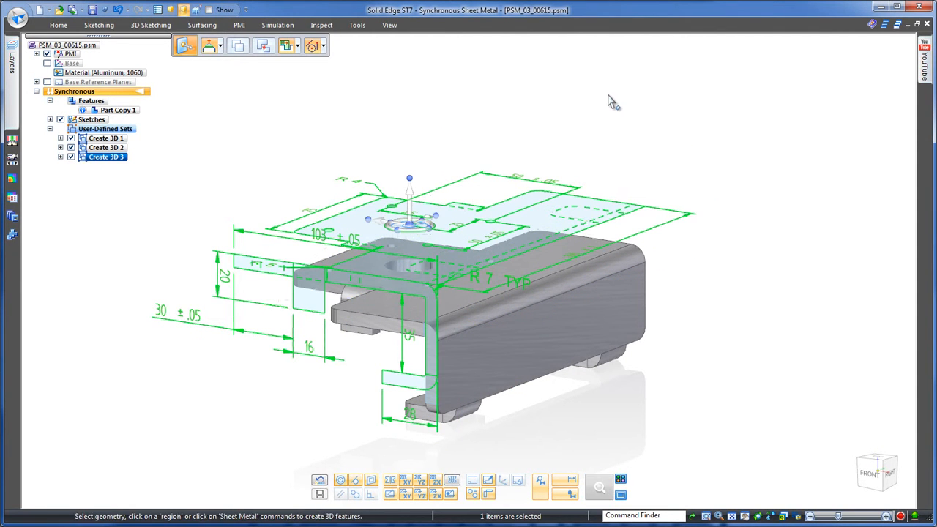
left_click(420, 210)
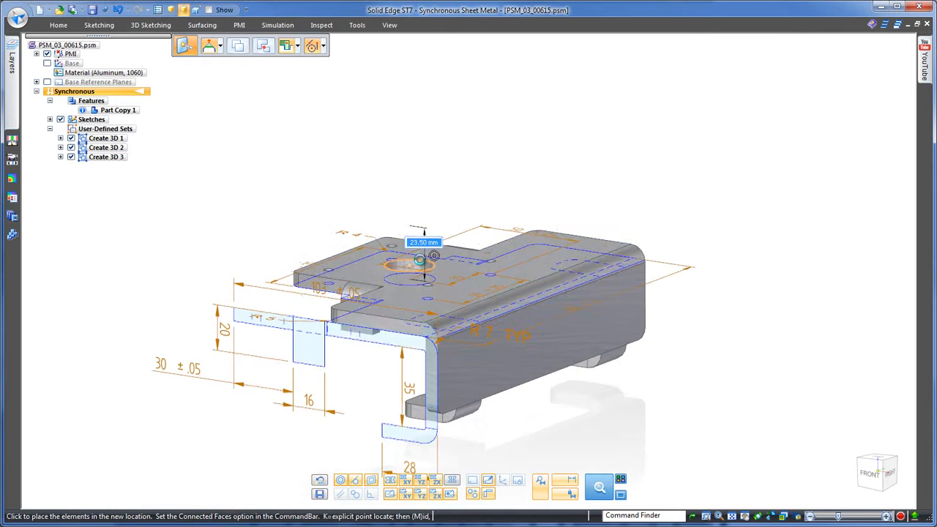
left_click(431, 256)
key("Escape")
Step: Hide the sketches and attach the PMI dimensions of the Create 3D 3 set to the bracket
left_click(61, 120)
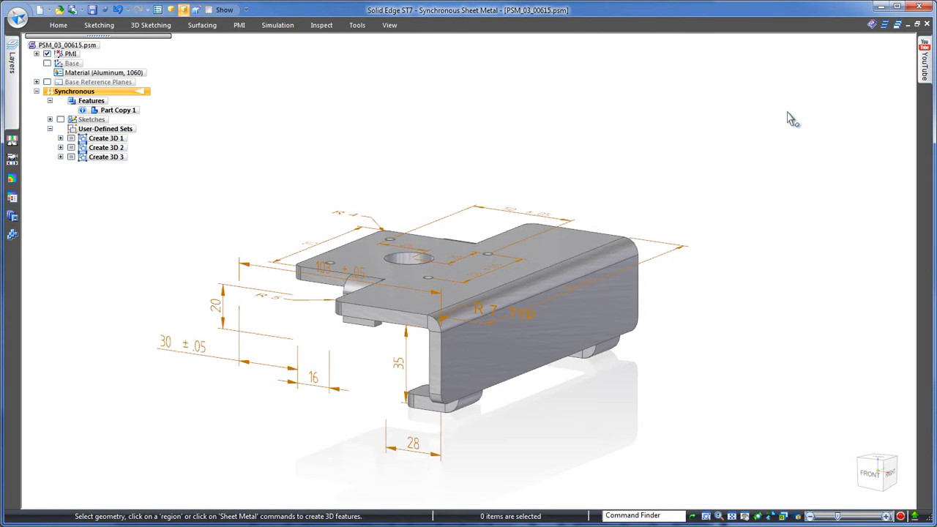
right_click(116, 158)
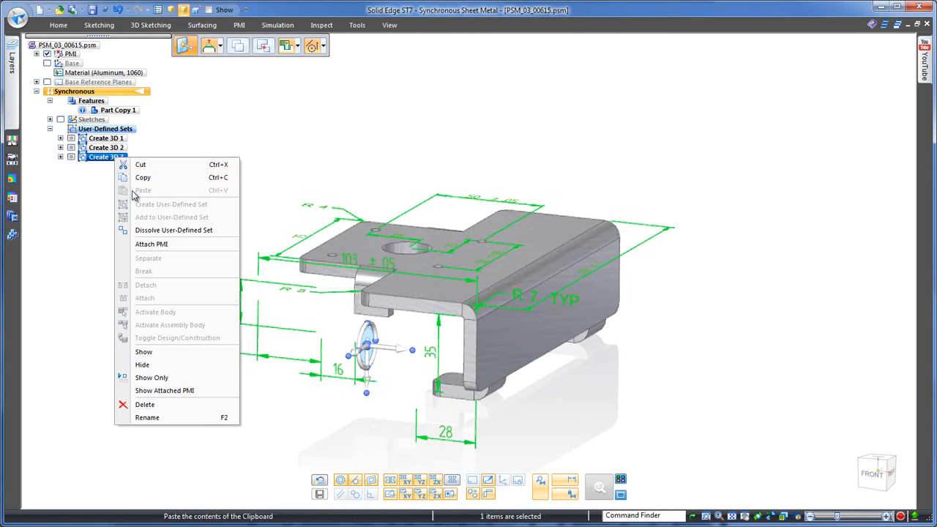
left_click(151, 245)
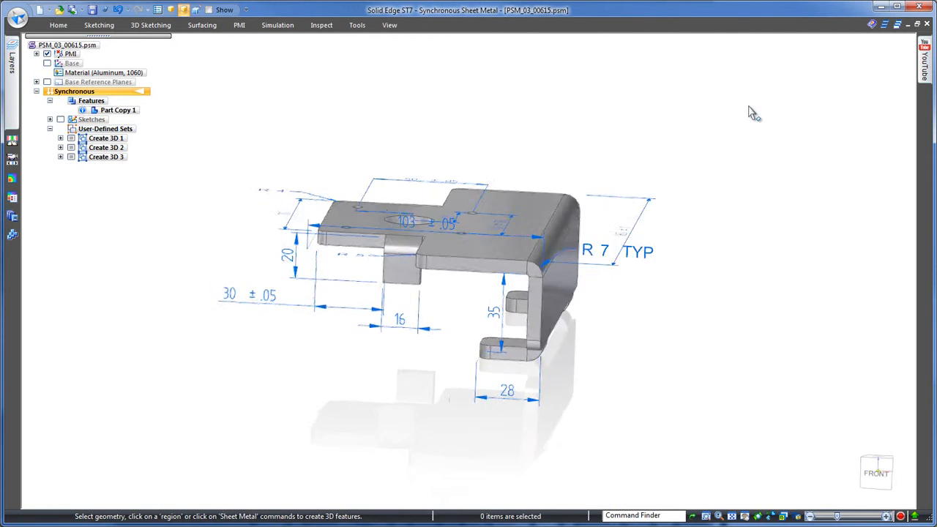
Step: Set the lower flange's 28 mm length dimension to 35 mm and the leg's inner height dimension to 51 mm
left_click(517, 369)
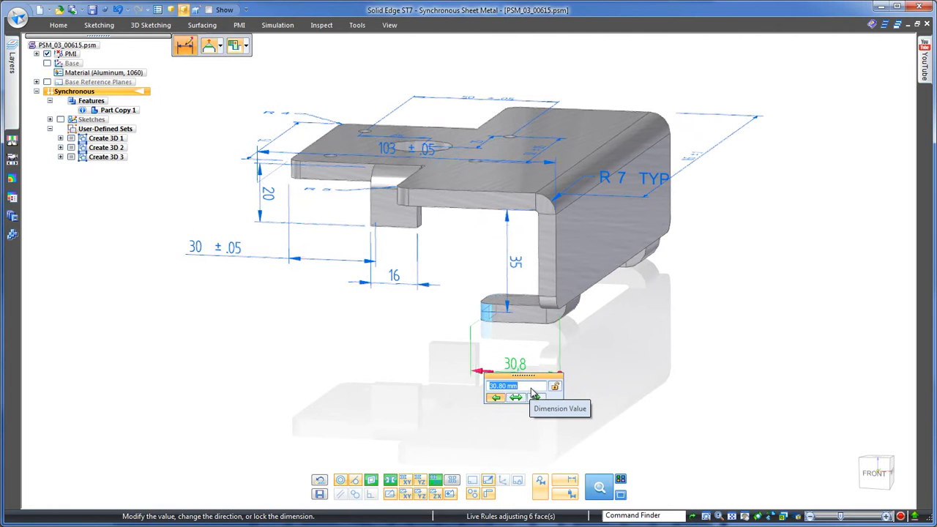
key("Return")
left_click(515, 278)
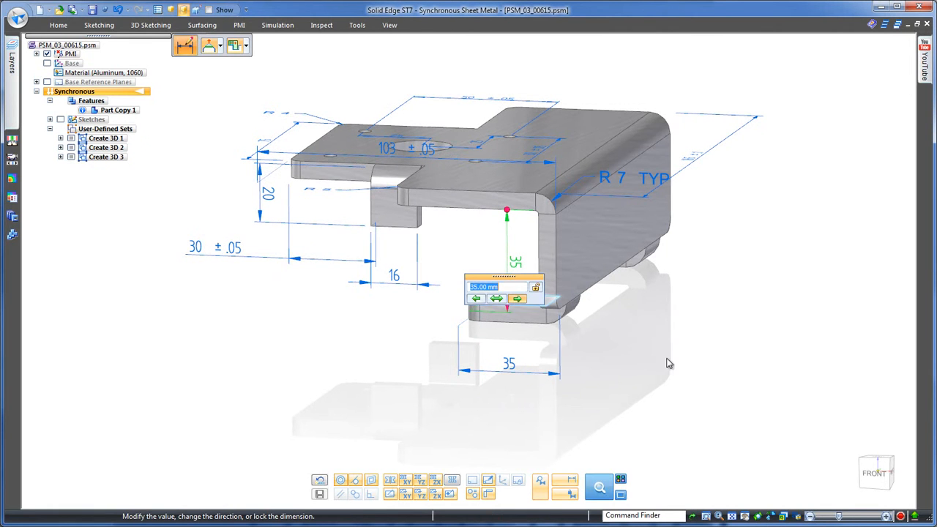
scroll(508, 287, "up", 8)
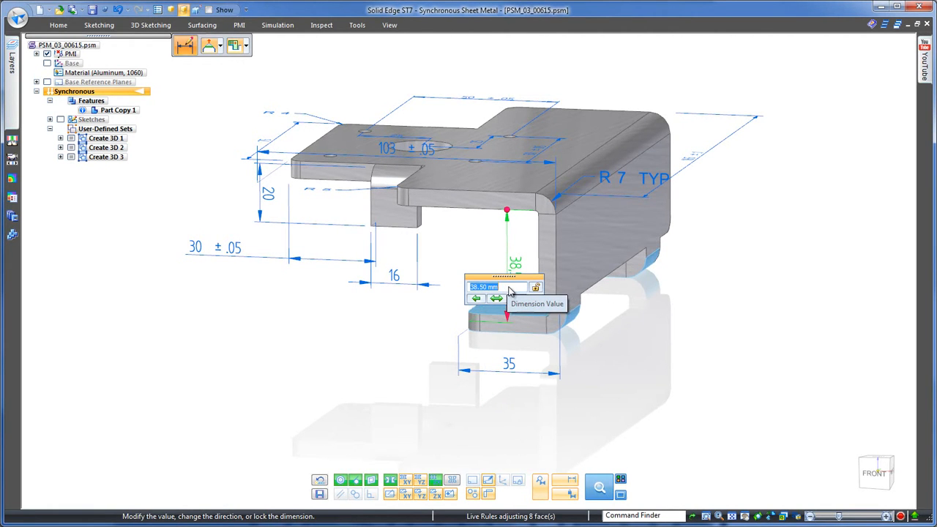
key("Return")
middle_click_drag(729, 389, 764, 309)
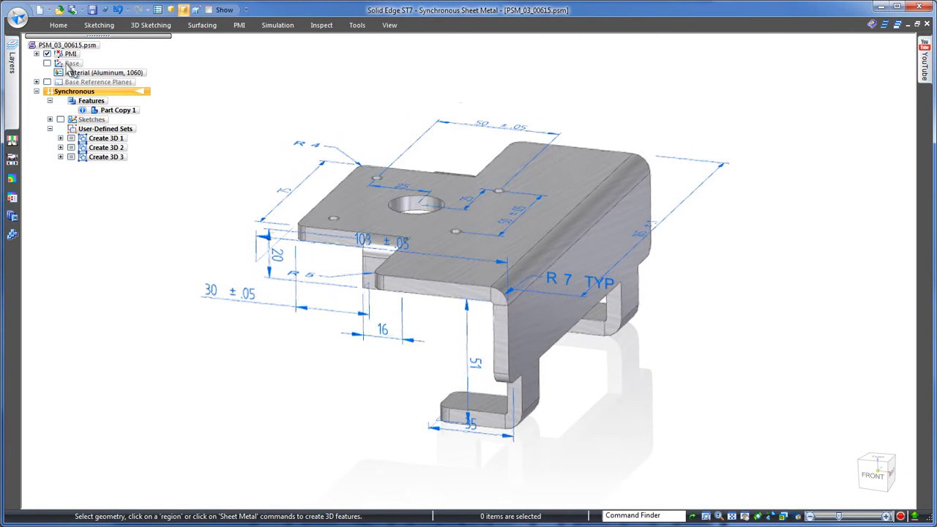
Step: Hide the PMI and transform the imported body to synchronous sheet metal, using the bracket's top face as the base
left_click(47, 54)
left_click(358, 25)
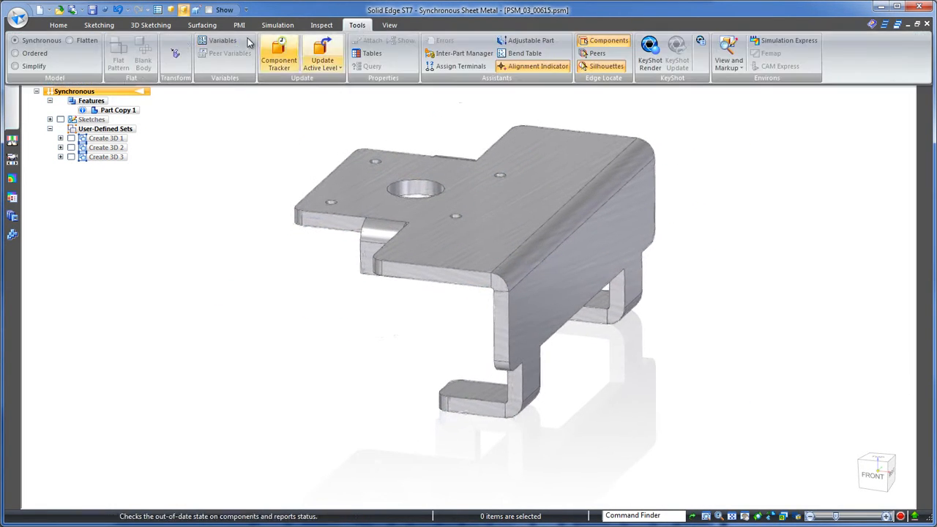
left_click(174, 57)
left_click(393, 147)
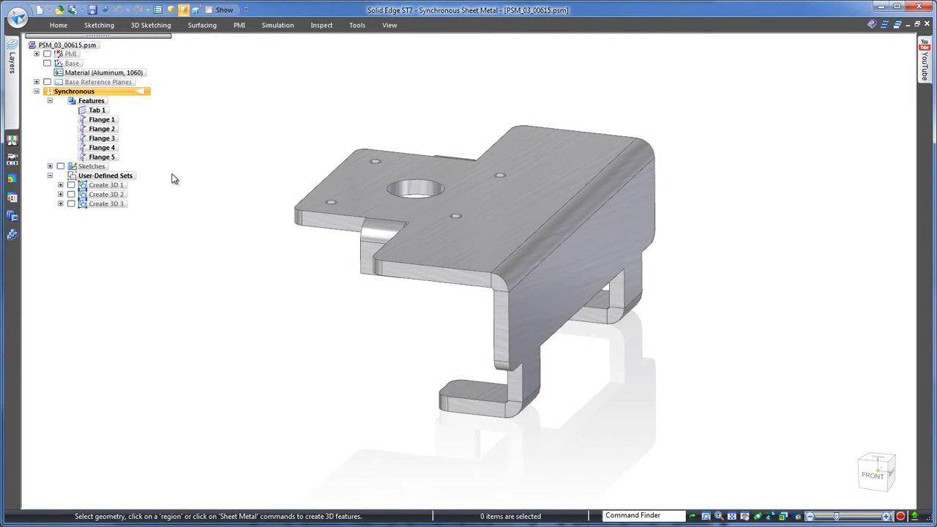
Step: Create a flat pattern of the bracket from its top face and view it from the top
left_click(357, 25)
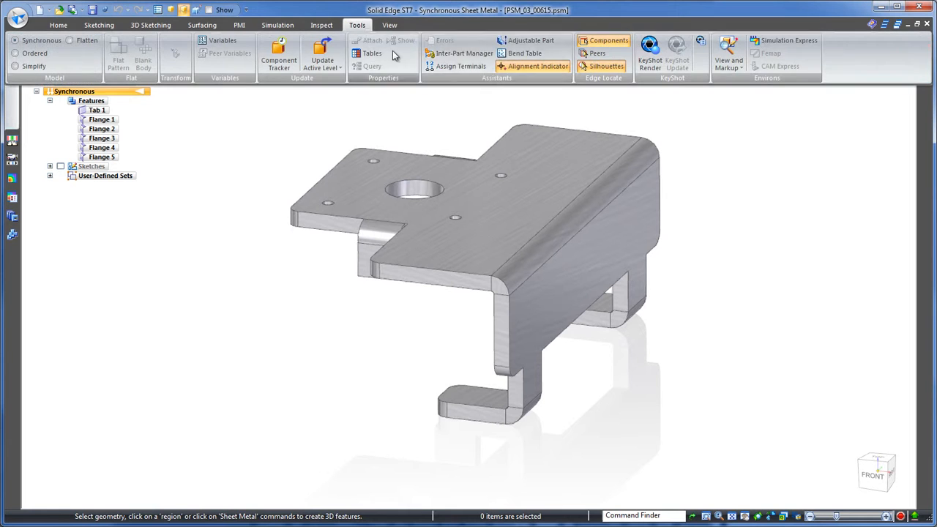
left_click(76, 44)
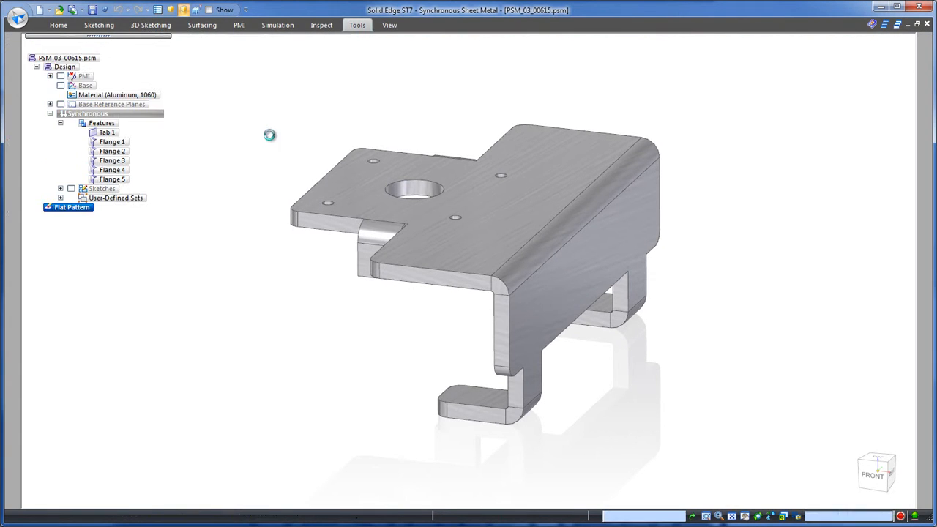
left_click(341, 176)
left_click(335, 166)
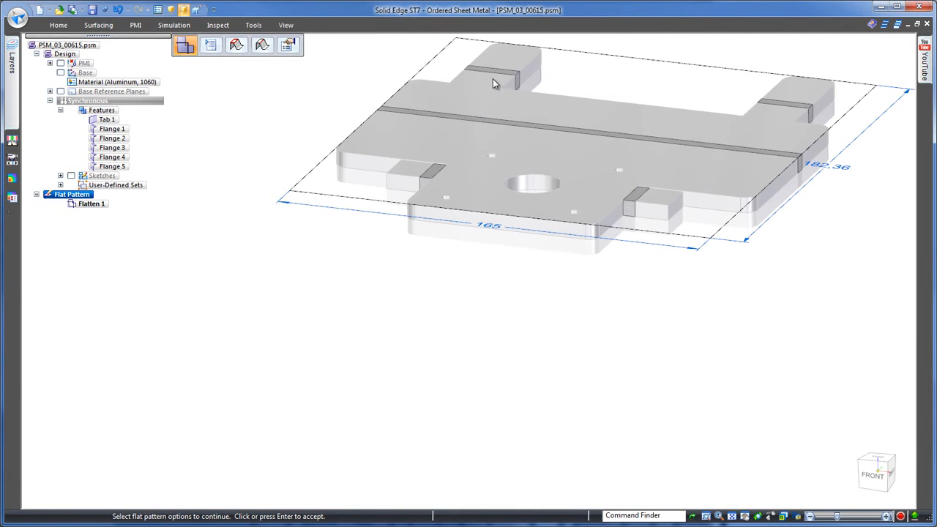
left_click(881, 460)
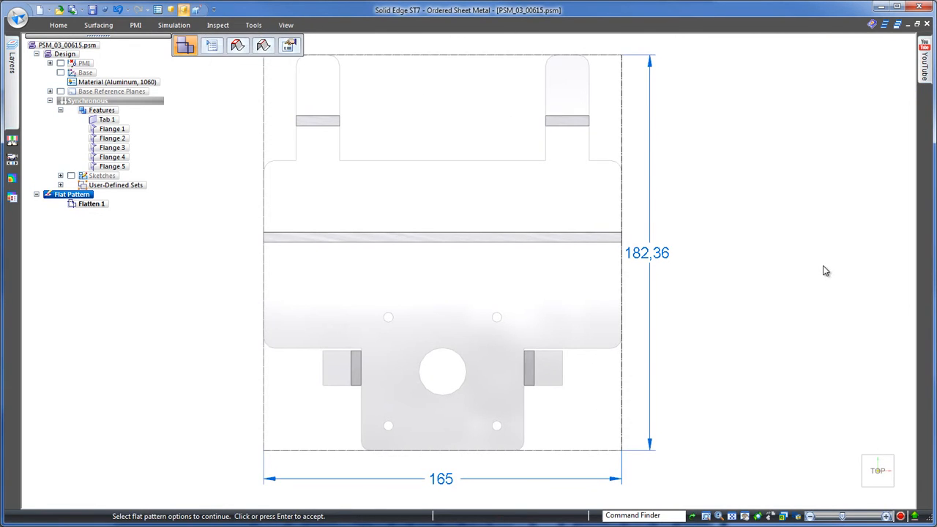
key("Escape")
Step: Return to the bracket's synchronous model, fit it in a standard view and save the part
left_click(122, 102)
key("Home")
left_click(93, 12)
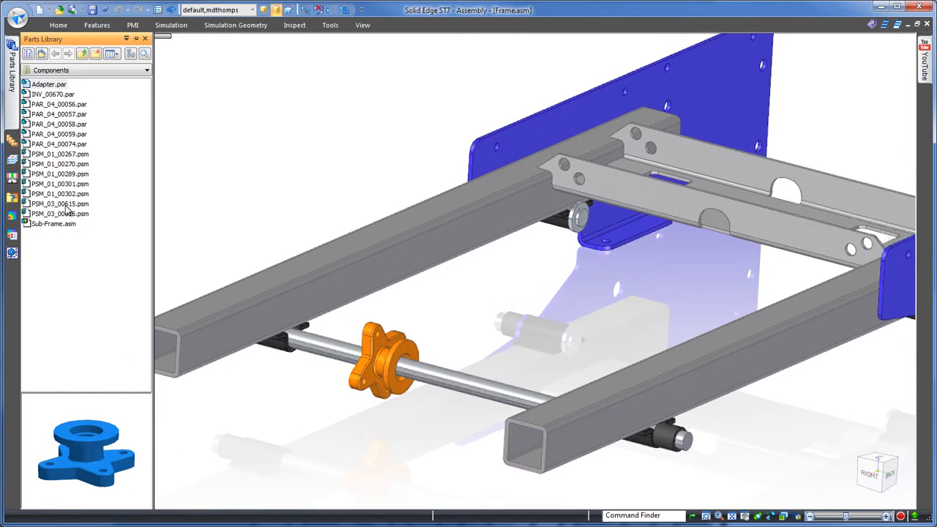
Step: Place PSM_03_00615.psm in Frame.asm over the sub-frame's square tube and mate the adapter's lobed face to the bracket
left_click_drag(60, 204, 480, 272)
right_click(578, 214)
left_click(638, 230)
left_click(410, 85)
left_click(269, 245)
left_click(418, 136)
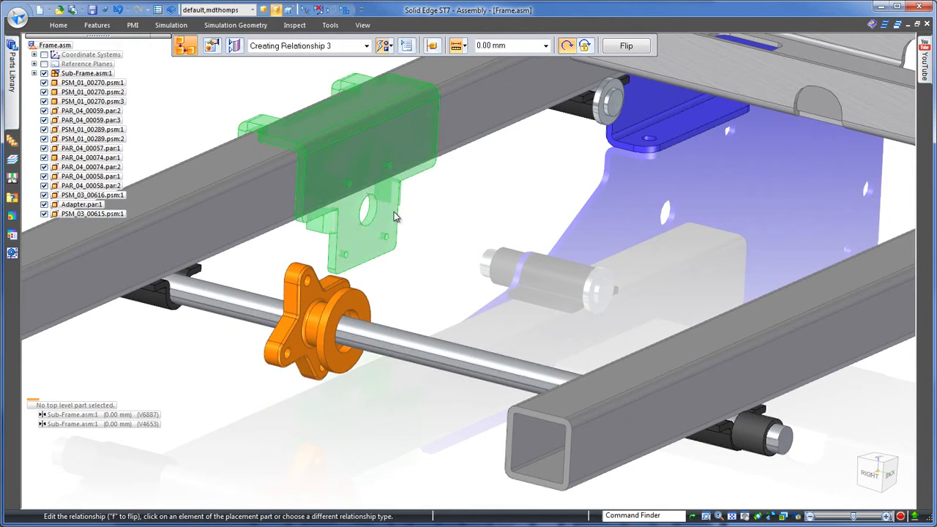
scroll(495, 210, "up", 3)
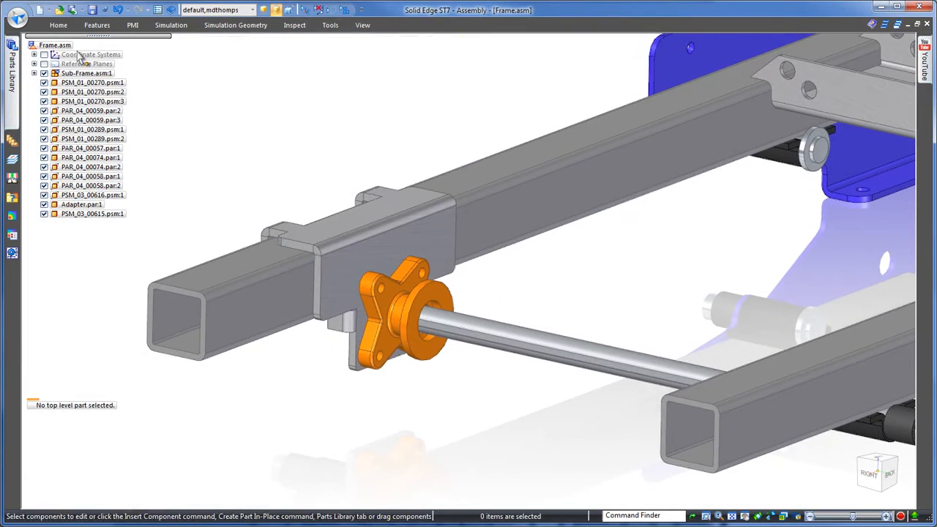
Step: Place INV_00670.par in the assembly, aligned with the shaft and its keyway and mated to the adapter's round flange
left_click(12, 65)
left_click(57, 95)
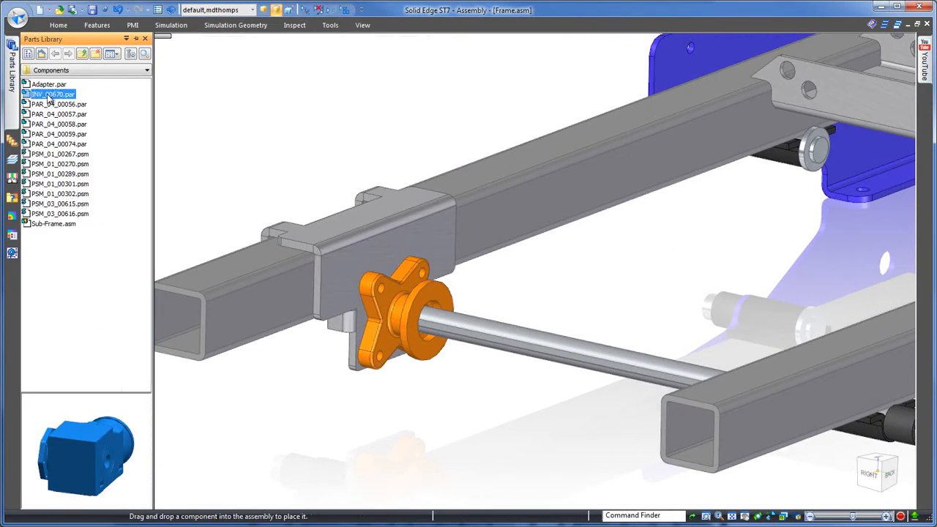
left_click_drag(58, 101, 681, 279)
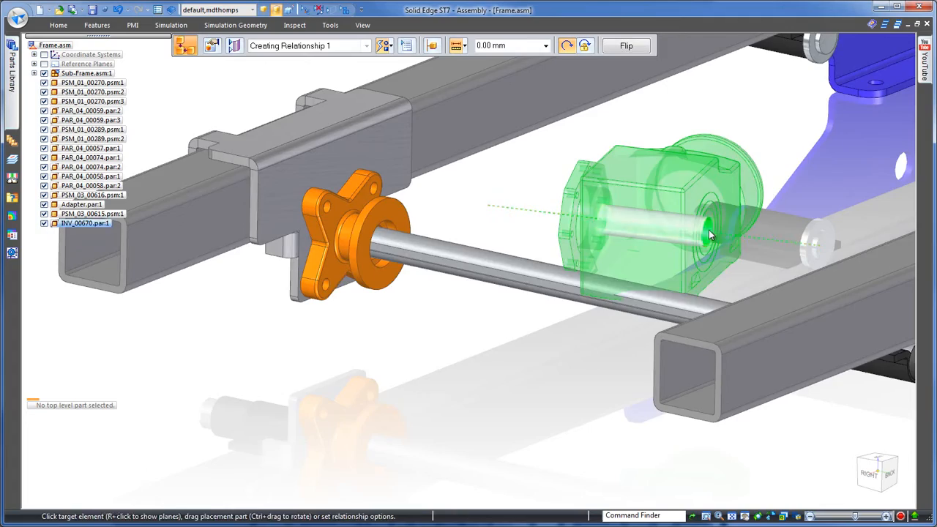
left_click(787, 104)
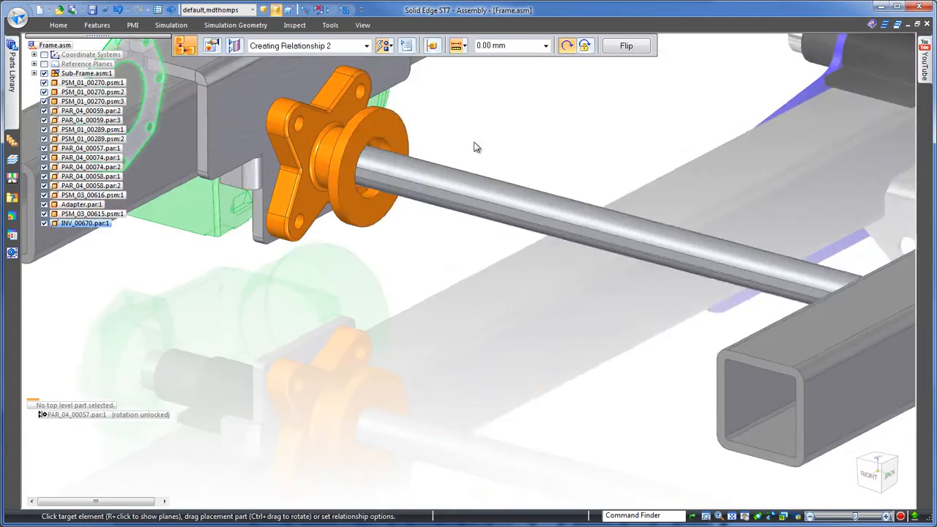
left_click(473, 146)
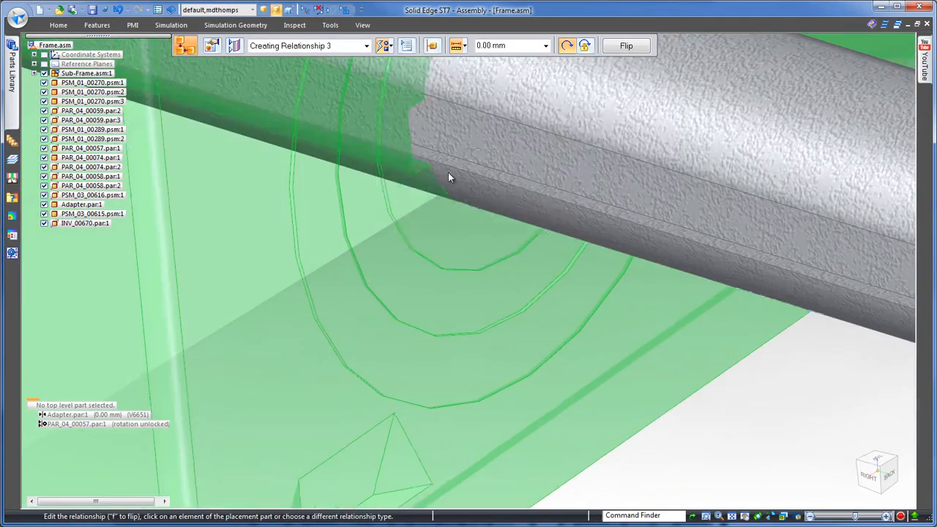
left_click(440, 164)
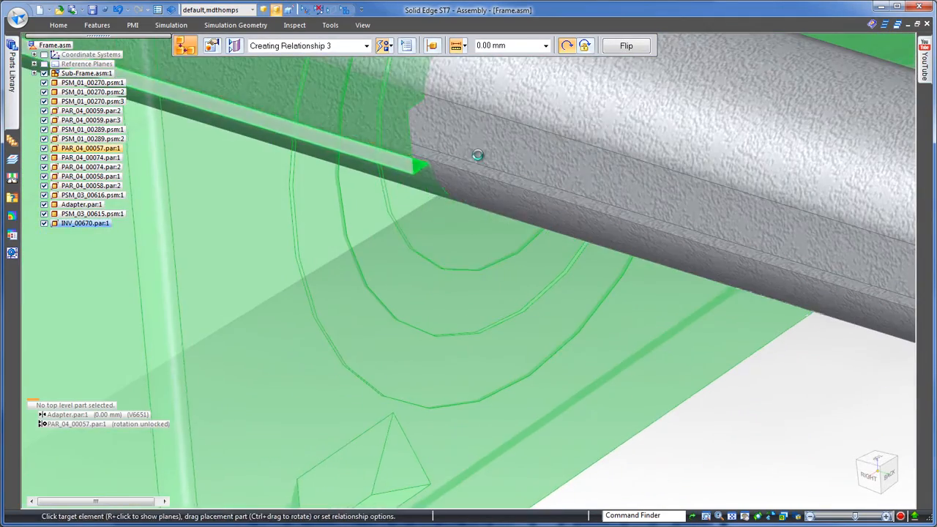
left_click(442, 157)
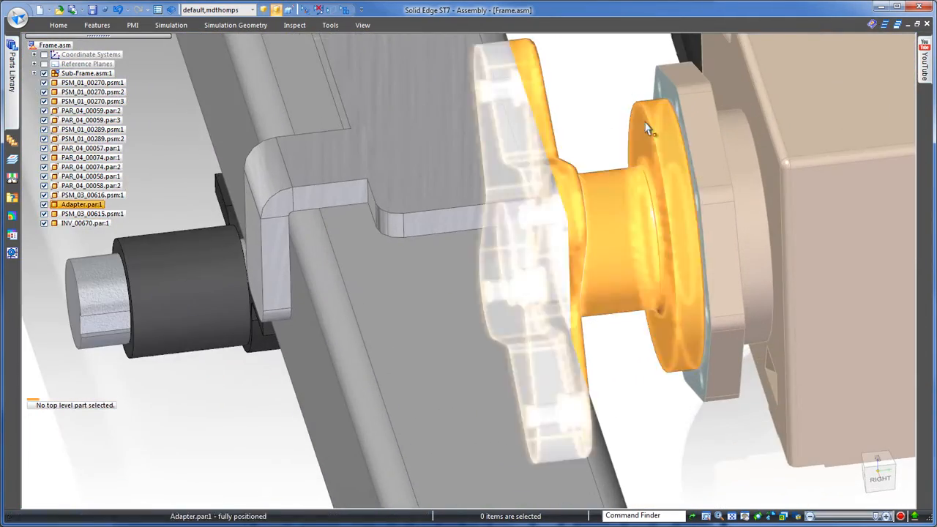
Step: Edit the adapter in place, extrude the gearbox flange's face profile through the adapter's round flange thickness, and return to the assembly
left_click(635, 180)
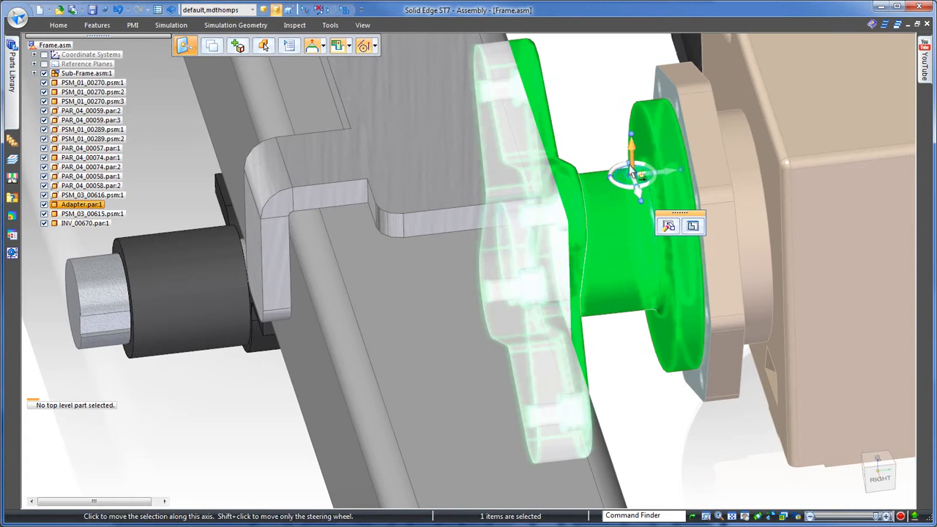
left_click(669, 225)
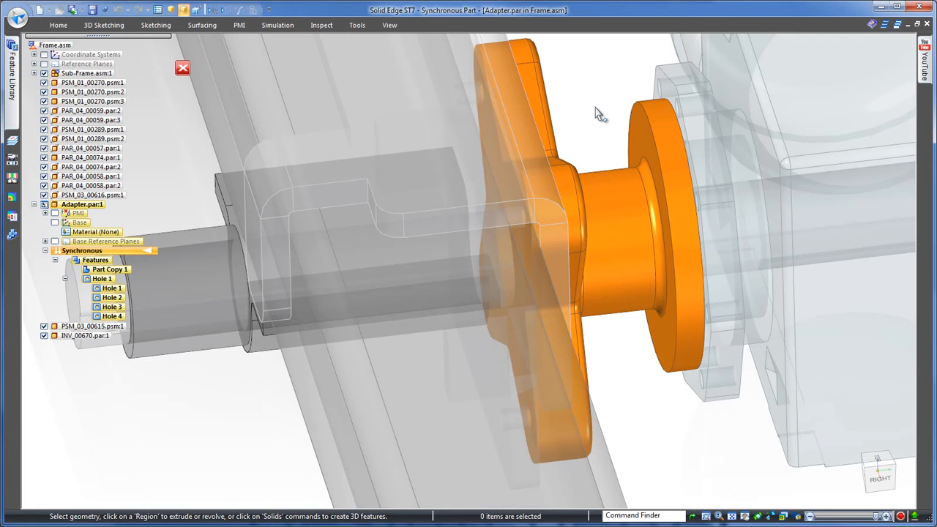
right_click(597, 111)
left_click(579, 129)
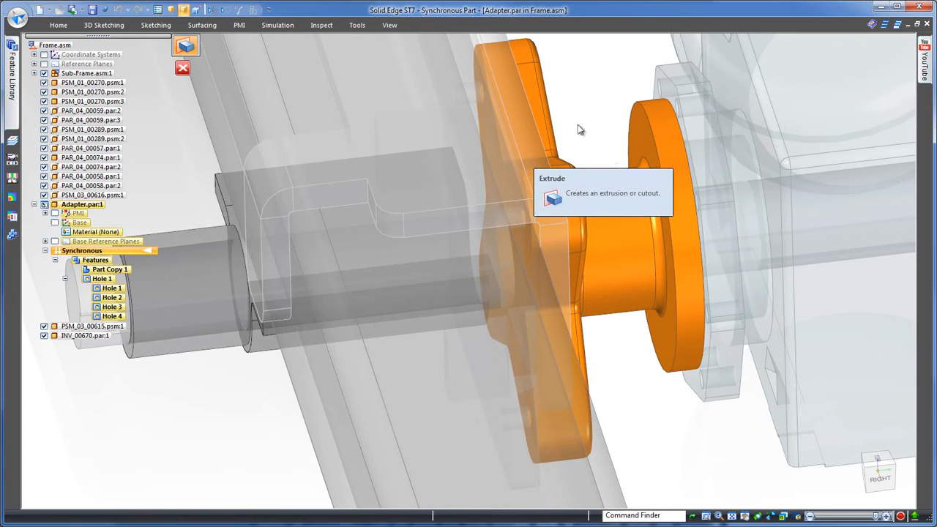
left_click(669, 92)
right_click(618, 88)
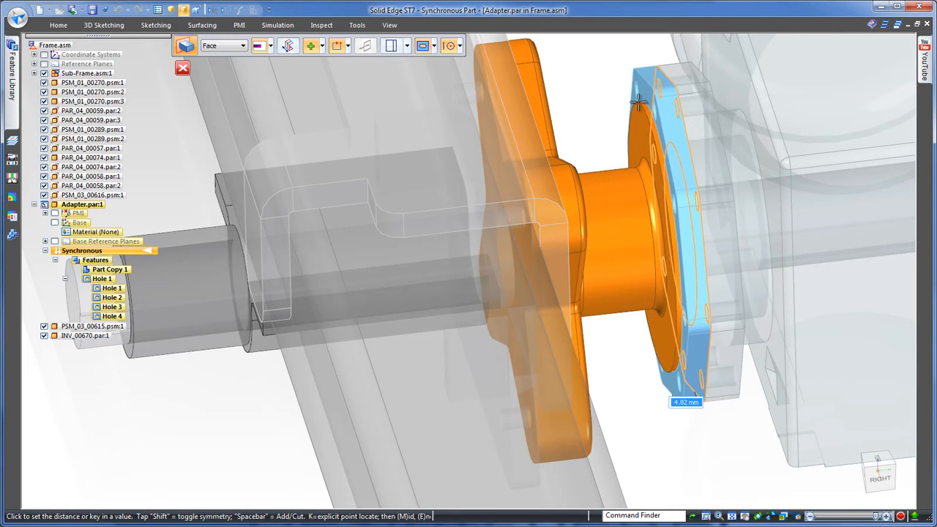
left_click(600, 62)
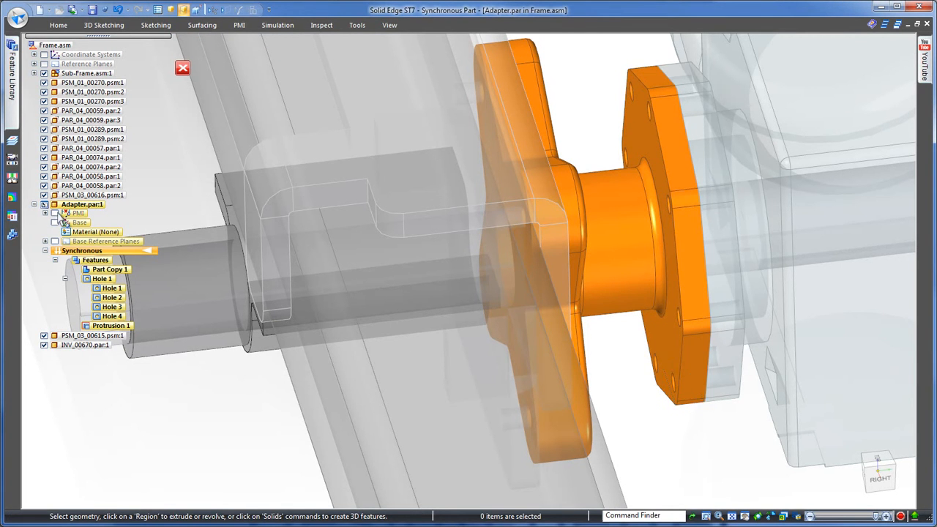
scroll(594, 72, "down", 1)
left_click(182, 68)
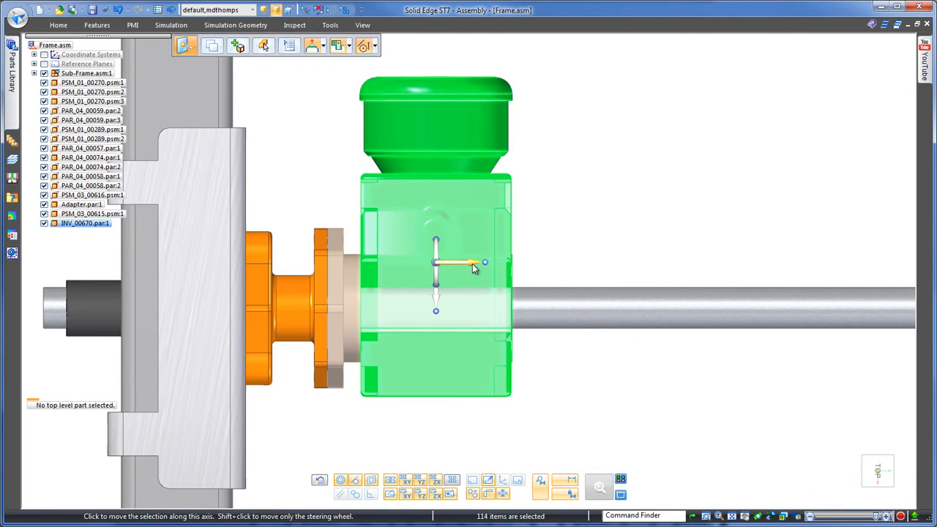
Step: Move the gearbox housing faces of INV_00670.par along the shaft, away from its mounting flange
left_click(473, 265)
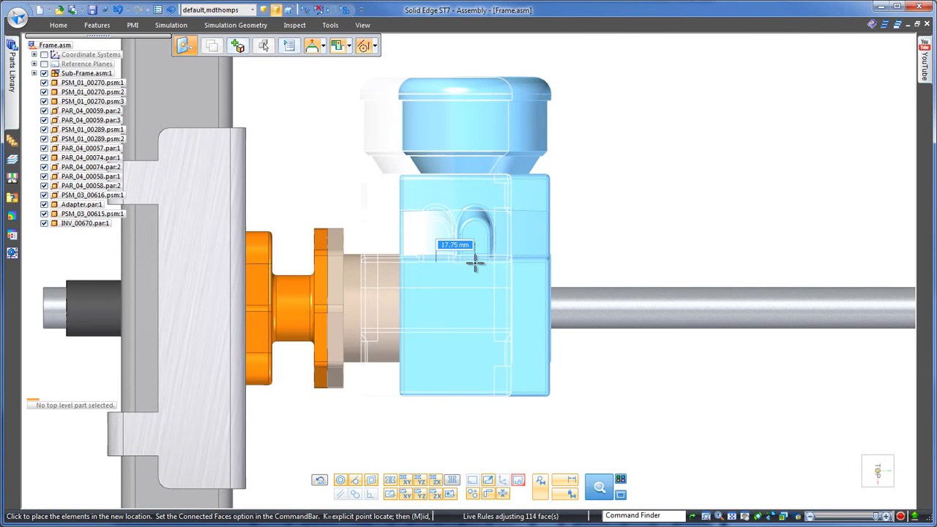
left_click(475, 263)
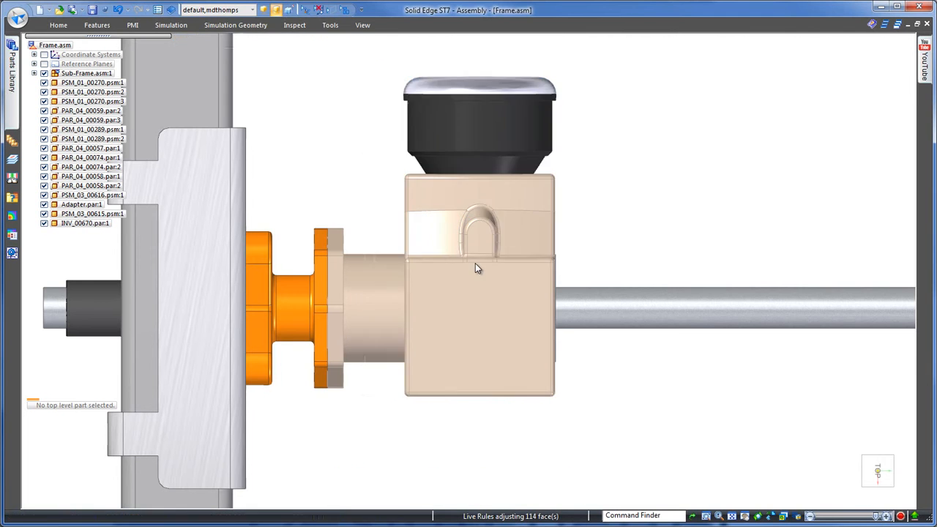
left_click(619, 208)
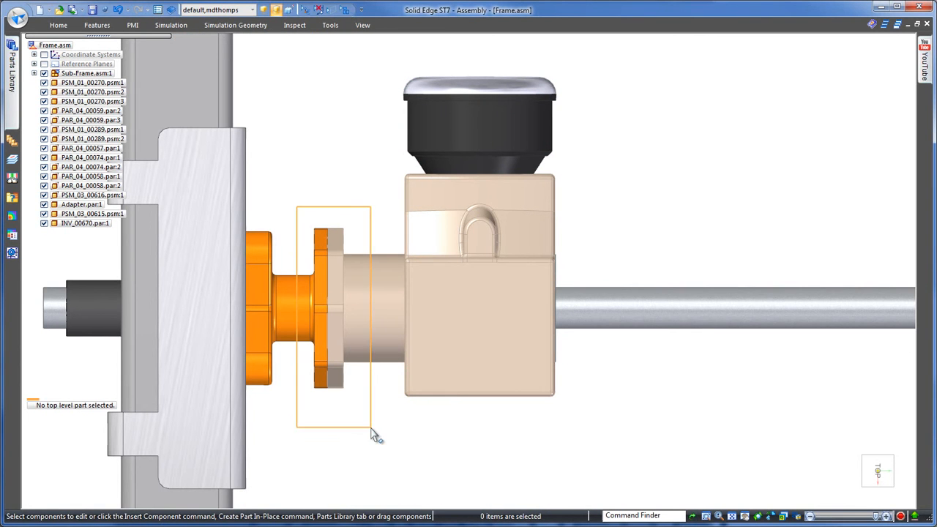
Step: Move the mating flanges of the adapter and the gearbox together 5.00 mm along the shaft toward the gearbox housing
middle_click_drag(609, 139, 368, 96)
scroll(443, 209, "up", 3)
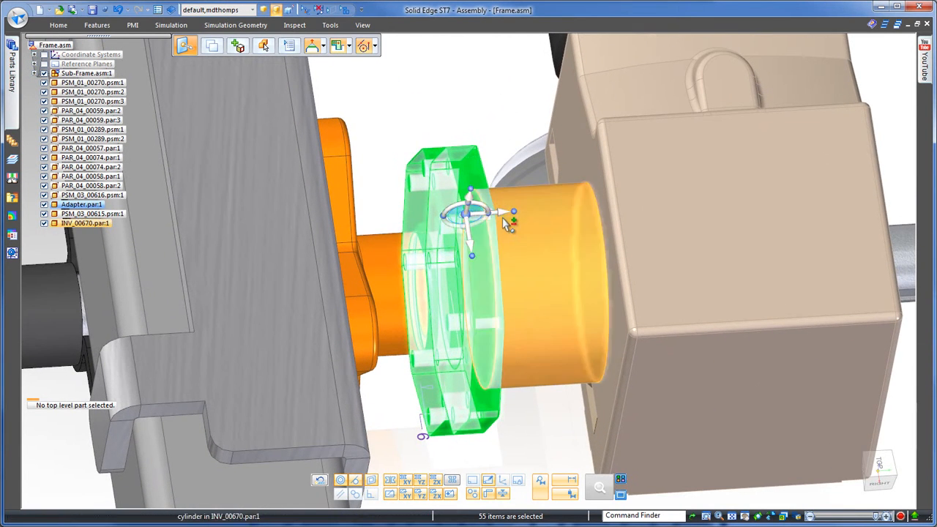
left_click(503, 212)
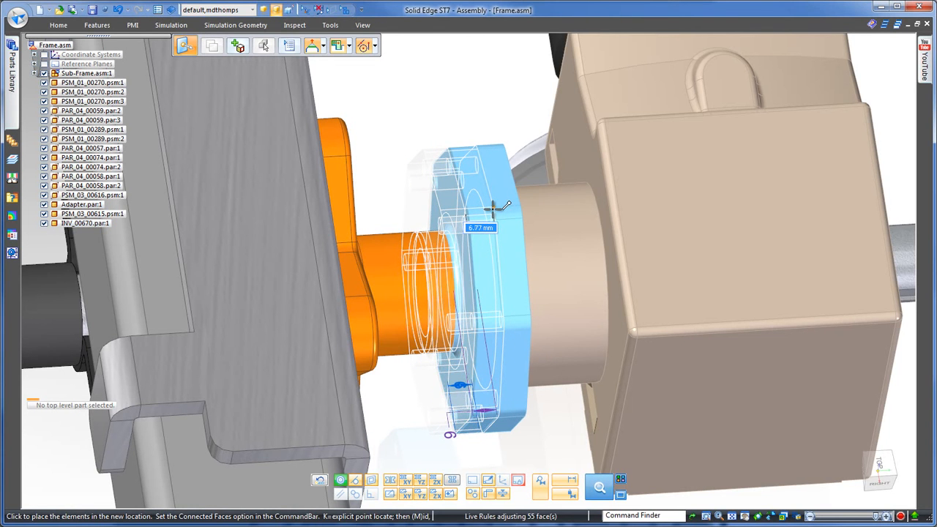
left_click(492, 208)
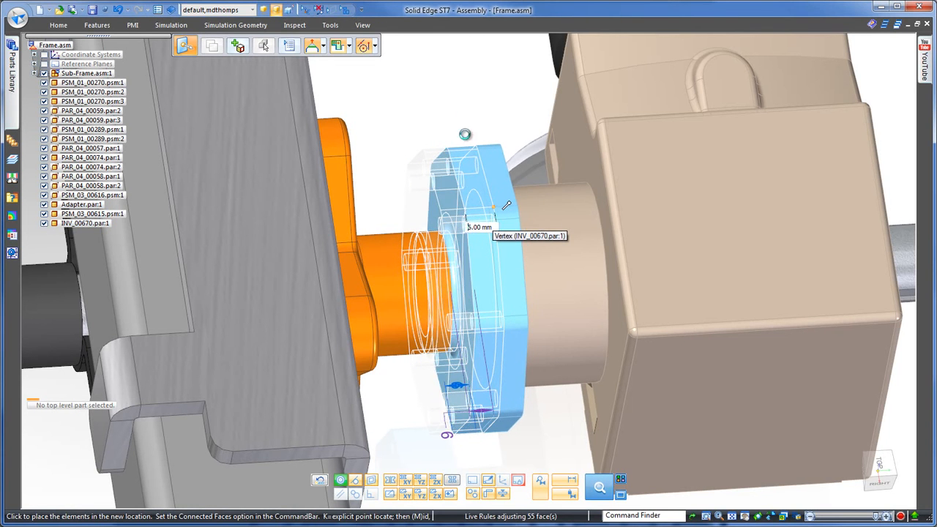
left_click(468, 106)
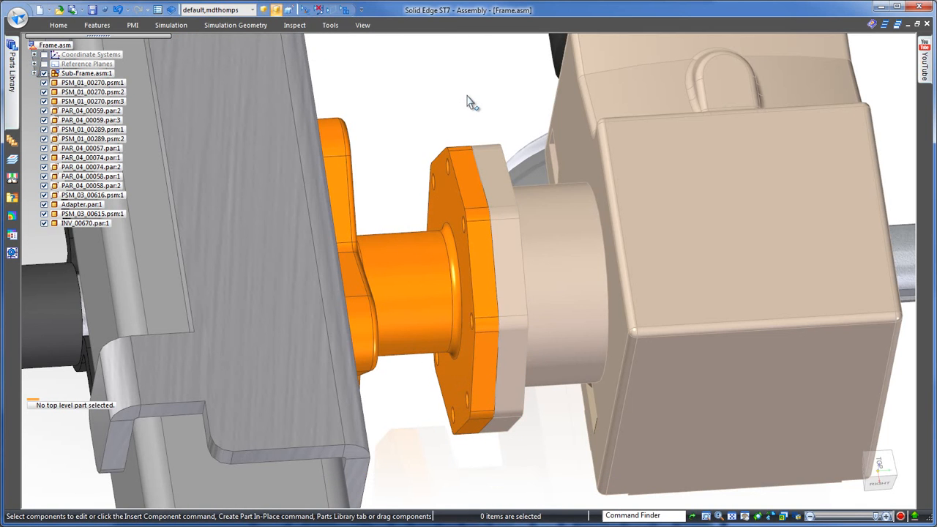
scroll(469, 101, "down", 4)
scroll(693, 90, "down", 4)
middle_click_drag(694, 92, 238, 98)
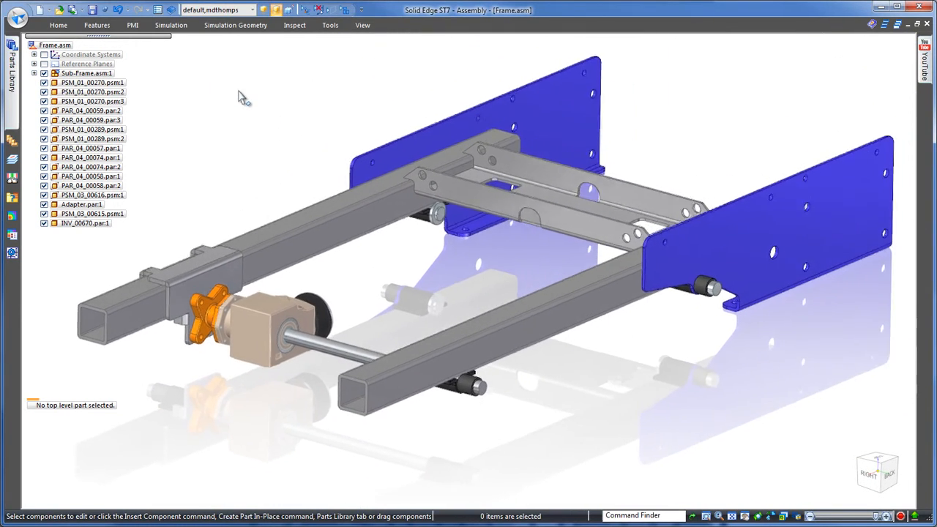